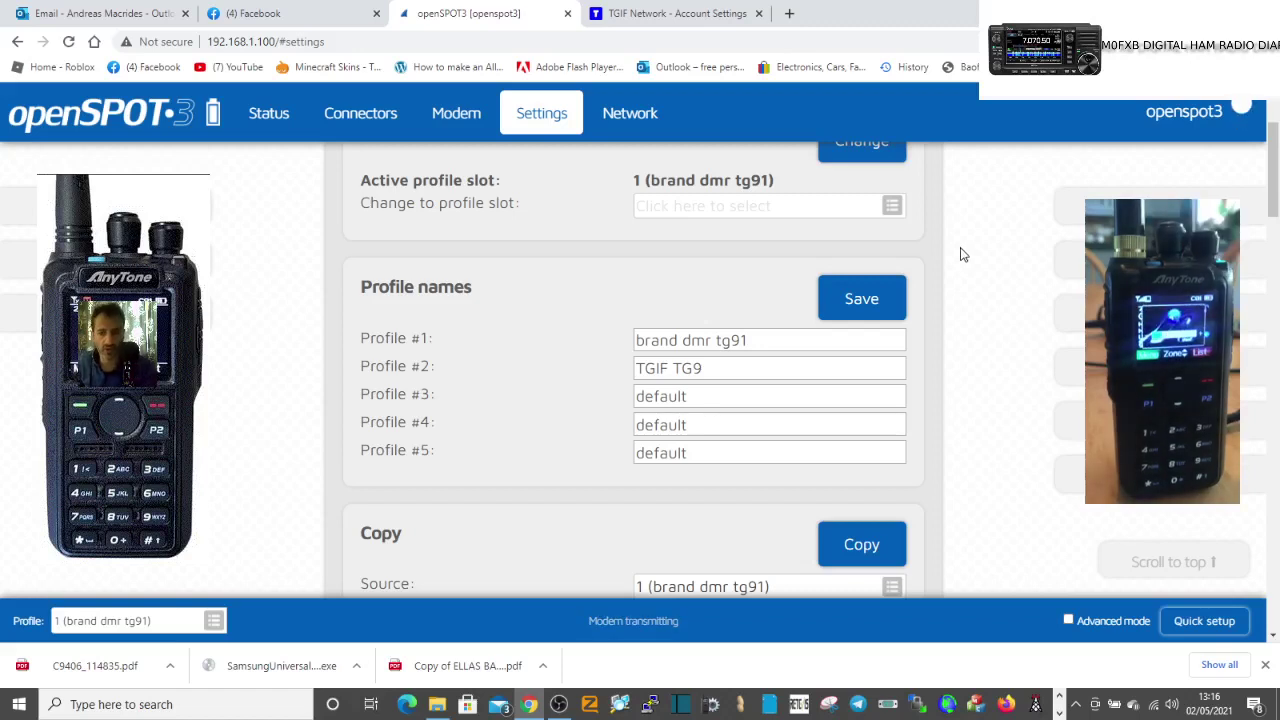
Show the Status page and scroll through the live call log of talkgroup 91 calls
scroll(960, 330, up, 2)
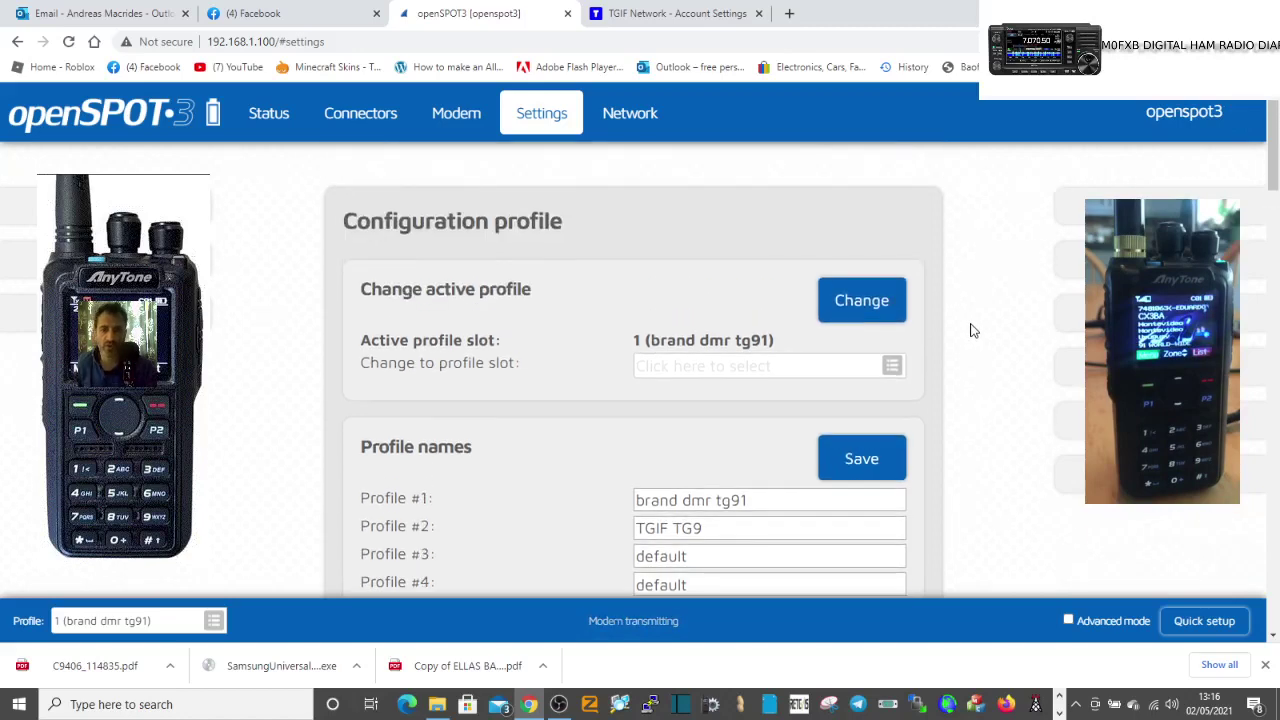
scroll(760, 330, down, 2)
scroll(740, 320, down, 3)
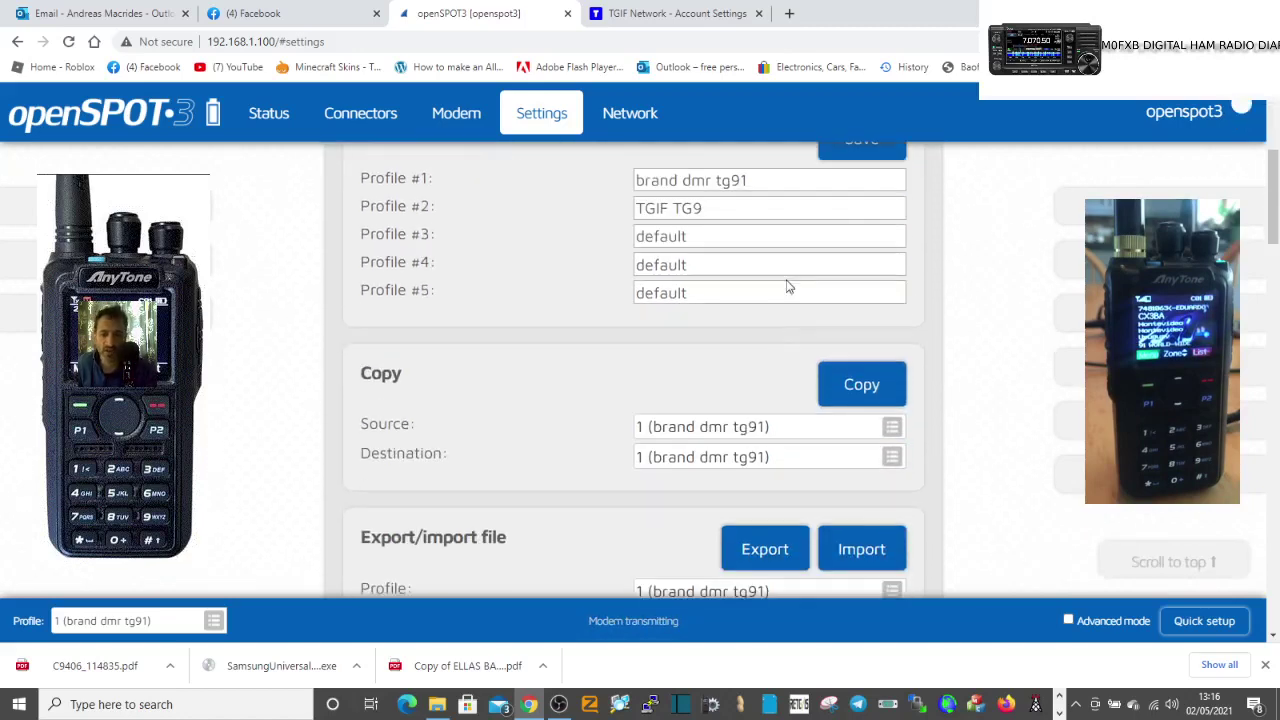
scroll(755, 290, up, 5)
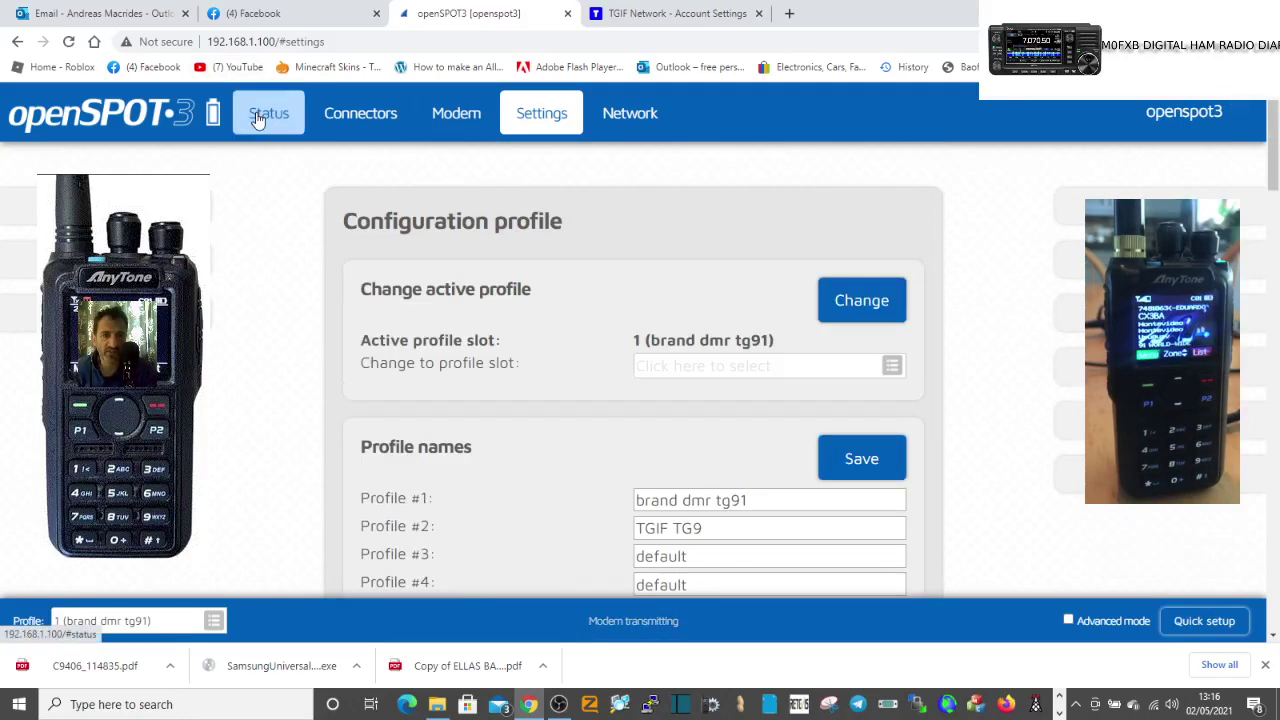
click(269, 113)
scroll(717, 348, down, 8)
scroll(814, 379, down, 3)
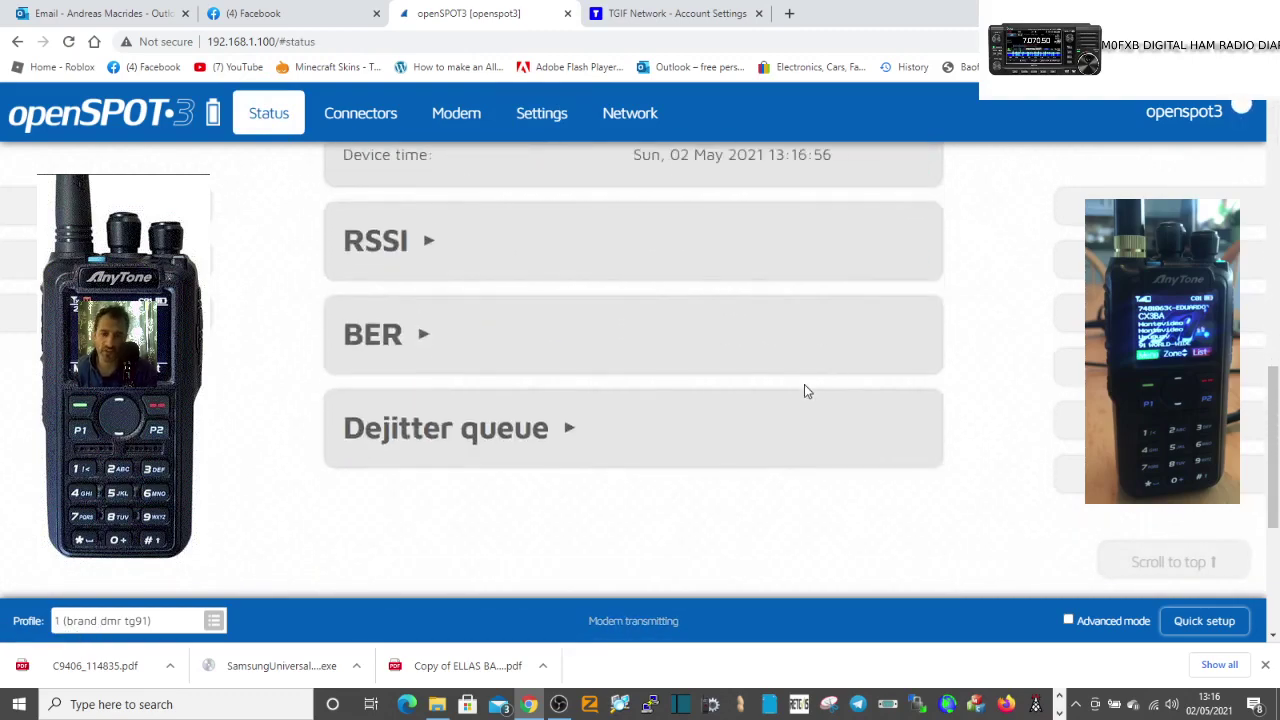
scroll(804, 384, up, 8)
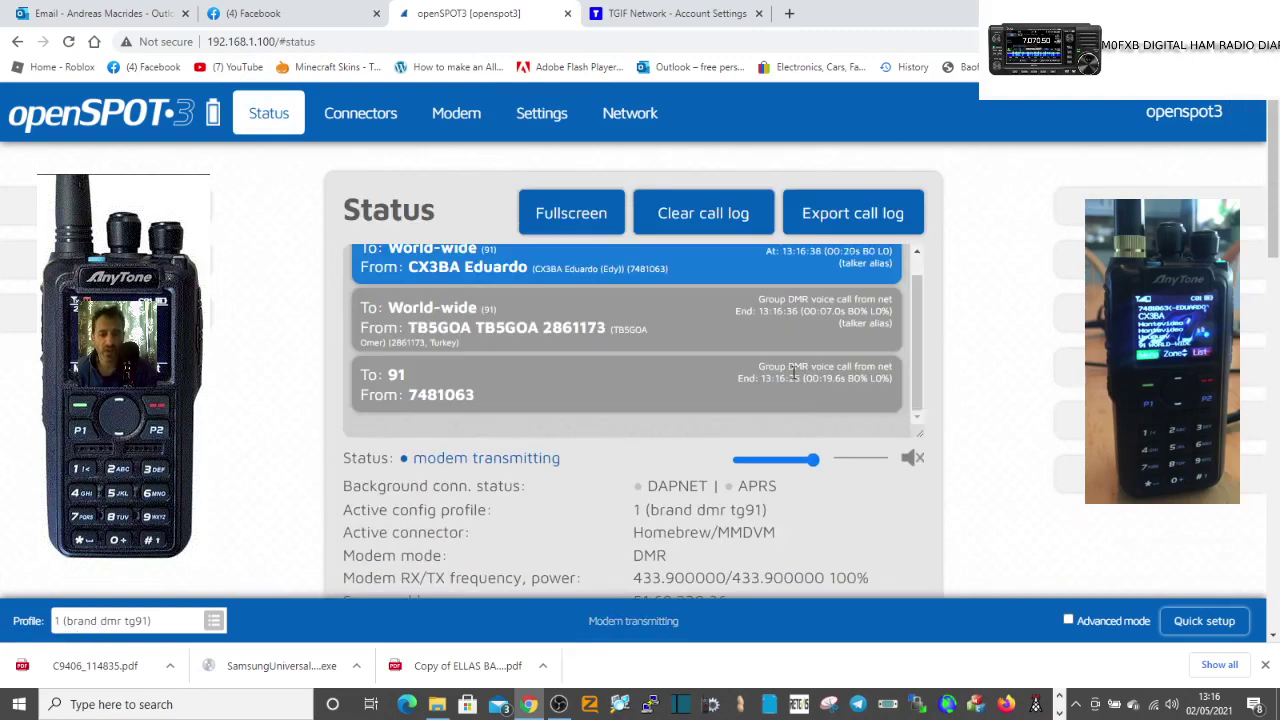
scroll(805, 380, up, 1)
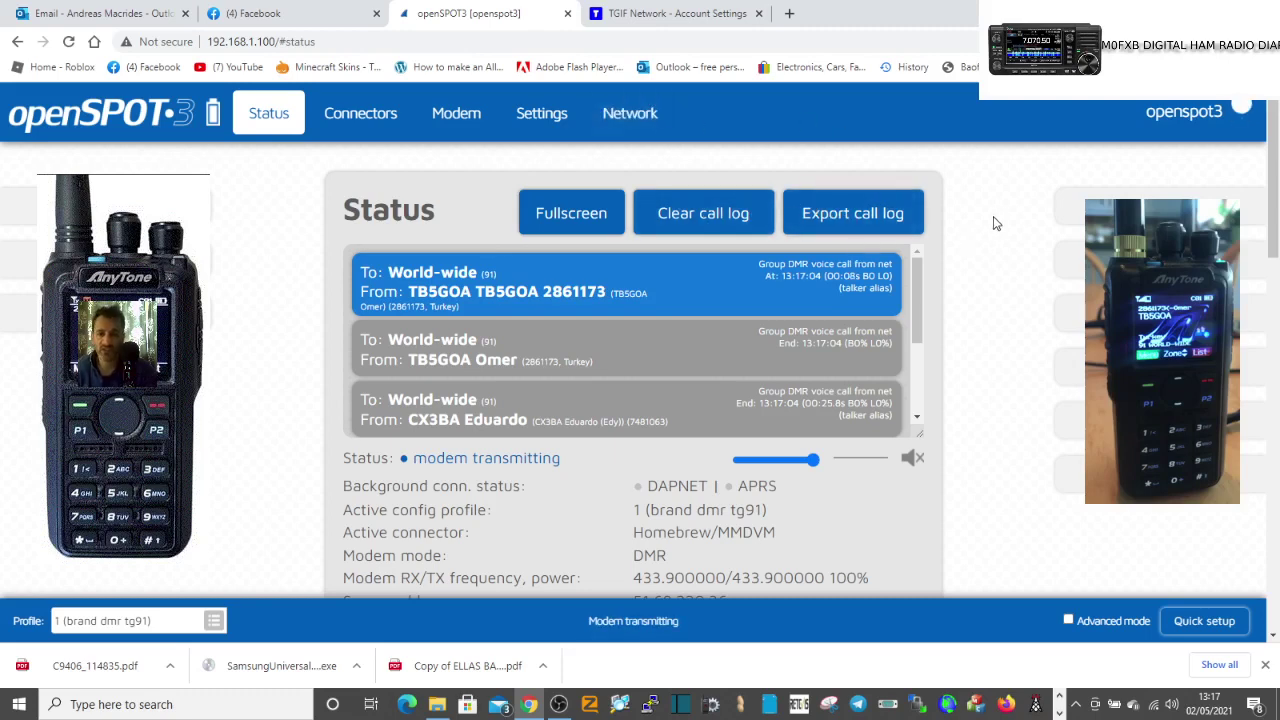
Review the Configuration profile and Profile names settings, with slot 1 (brand dmr tg91) active
click(541, 120)
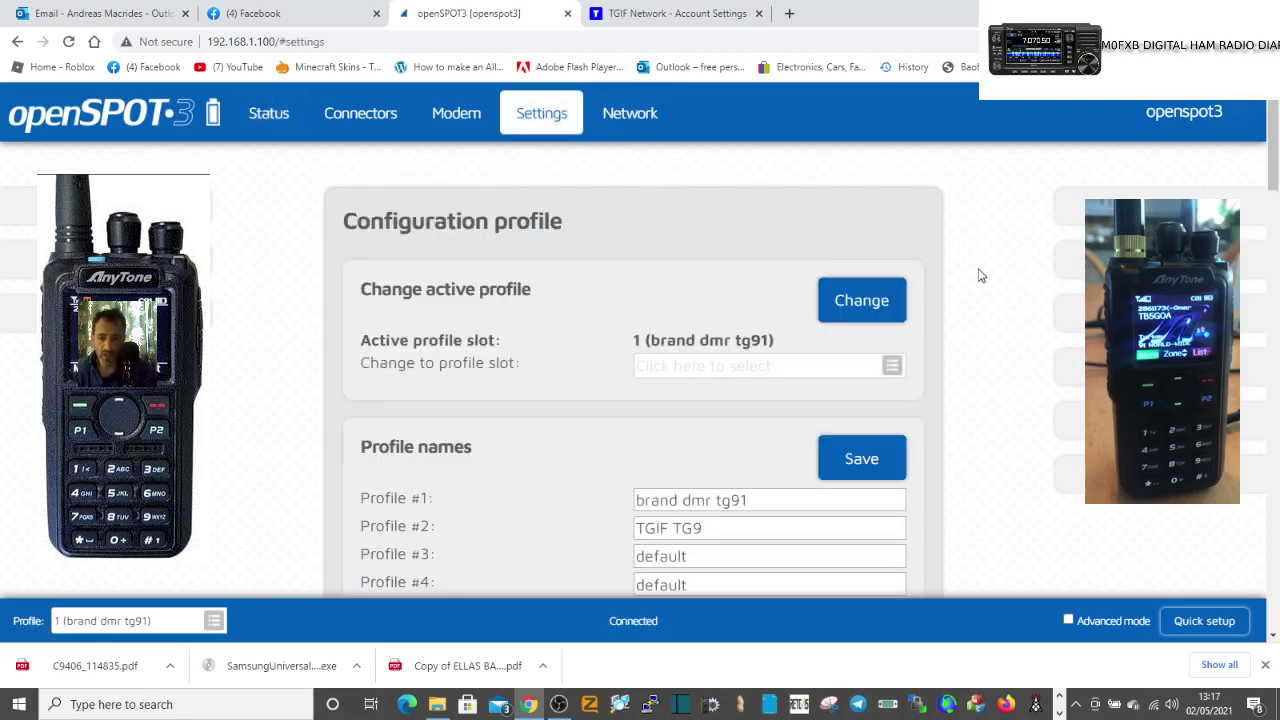
scroll(976, 278, down, 2)
scroll(977, 280, up, 2)
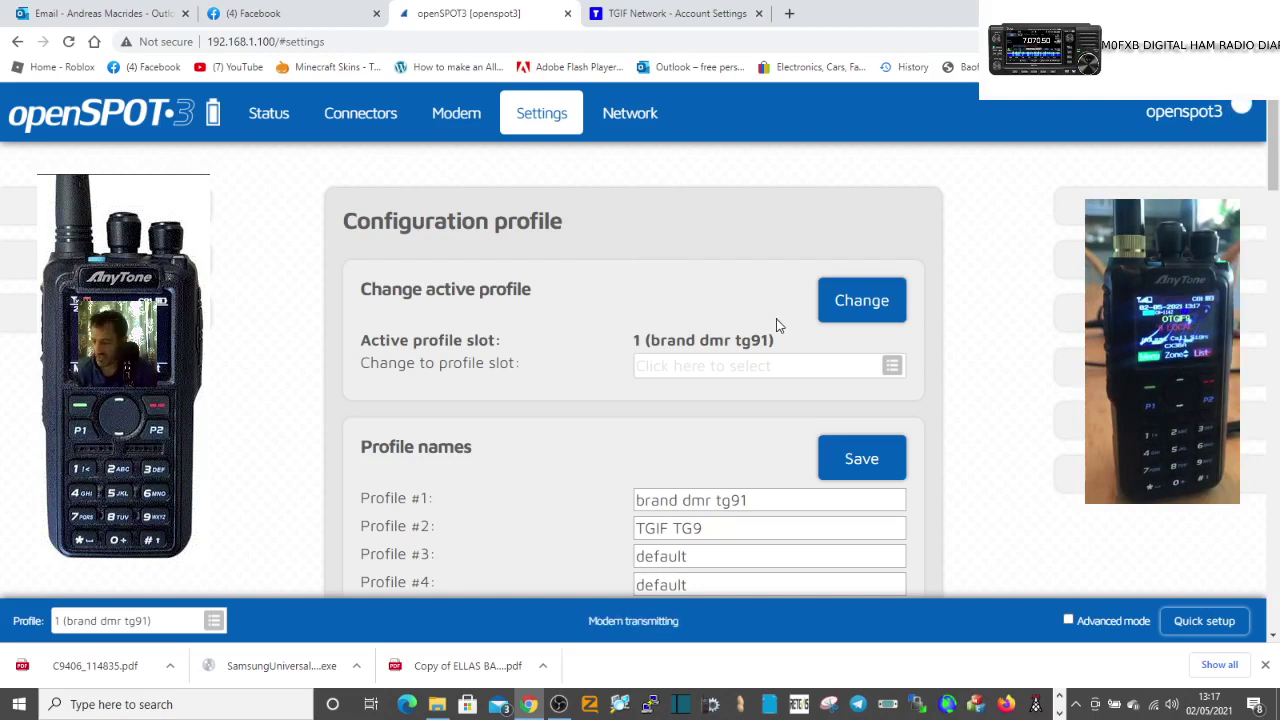
scroll(744, 300, down, 3)
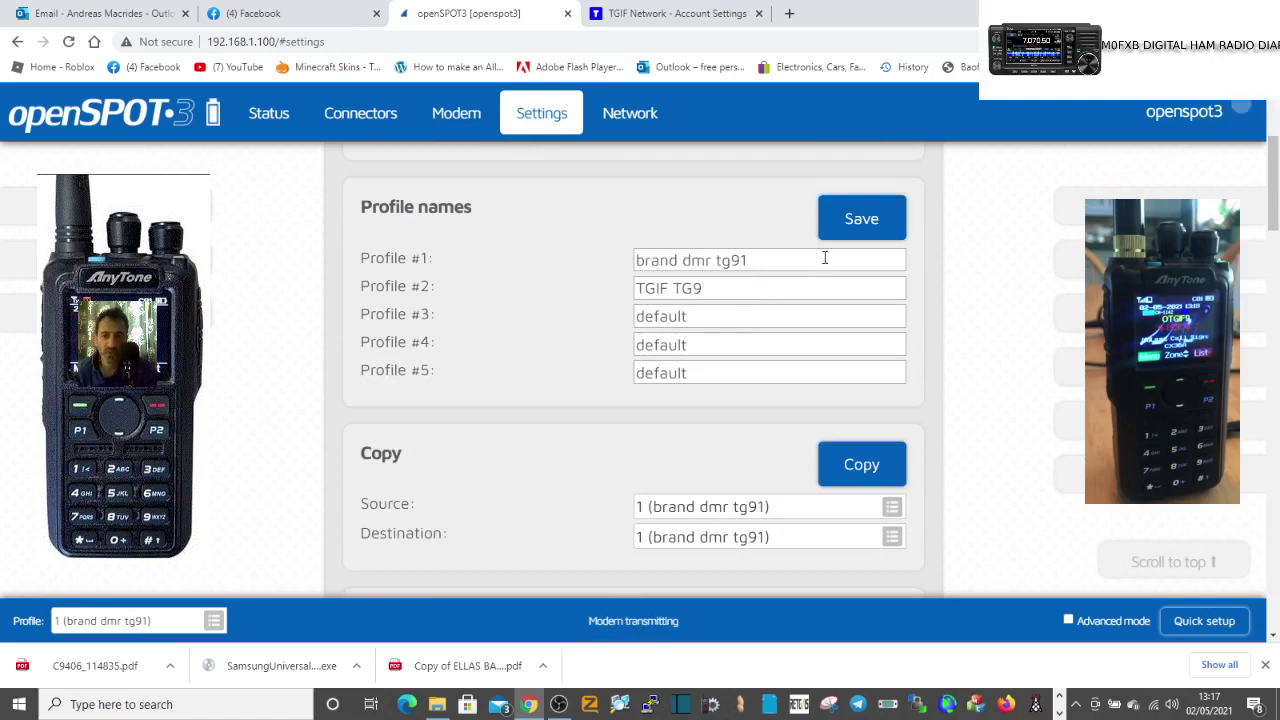
scroll(800, 288, up, 3)
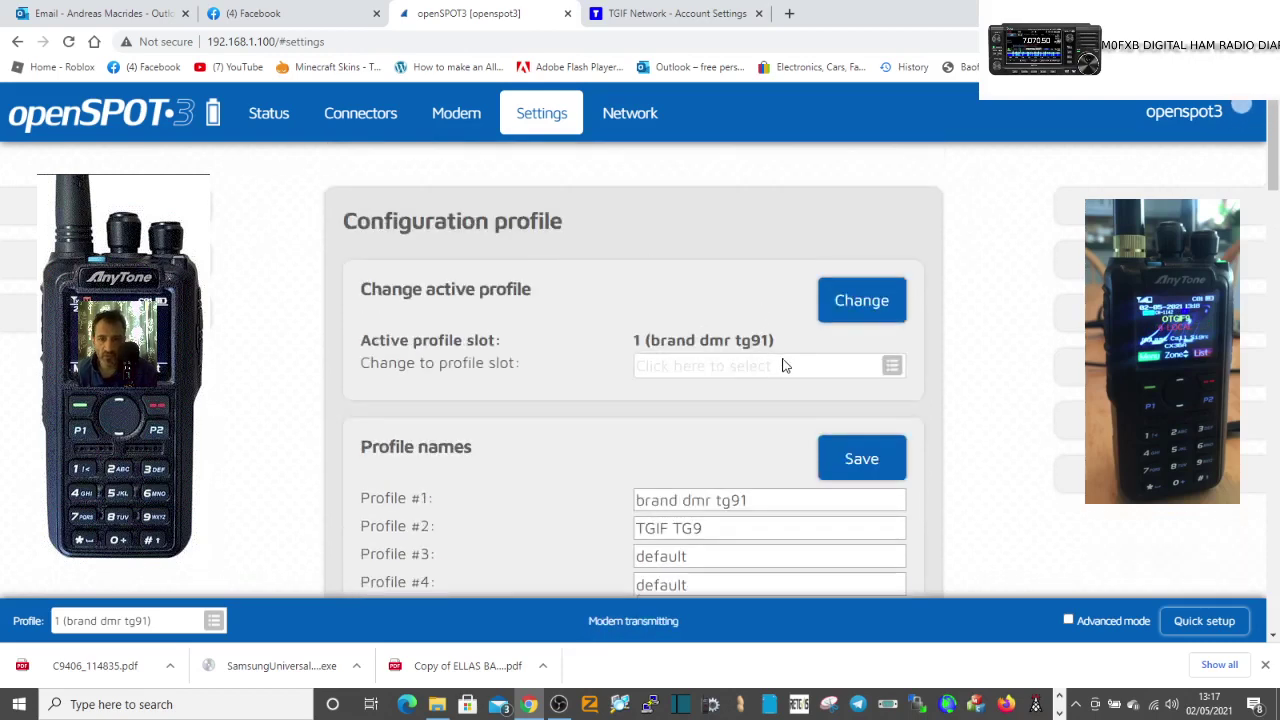
Switch the active profile to slot 2 (TGIF TG9) and acknowledge the reboot notice
click(891, 367)
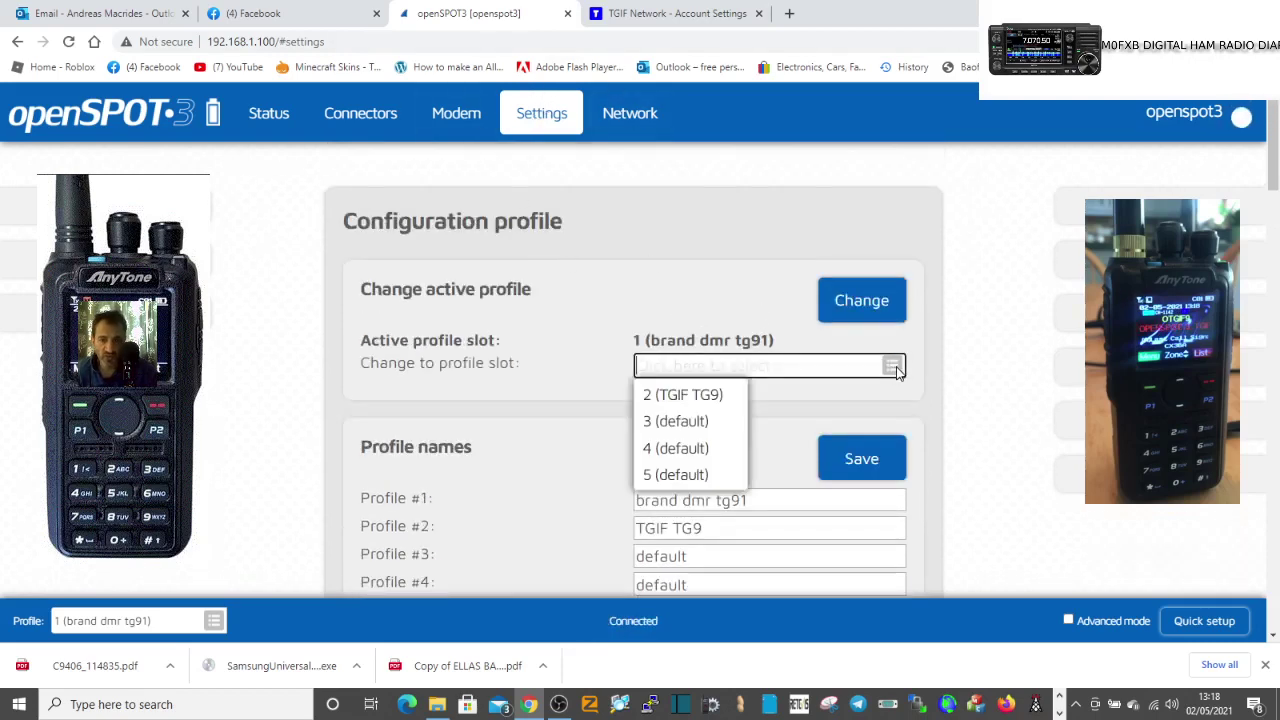
click(722, 395)
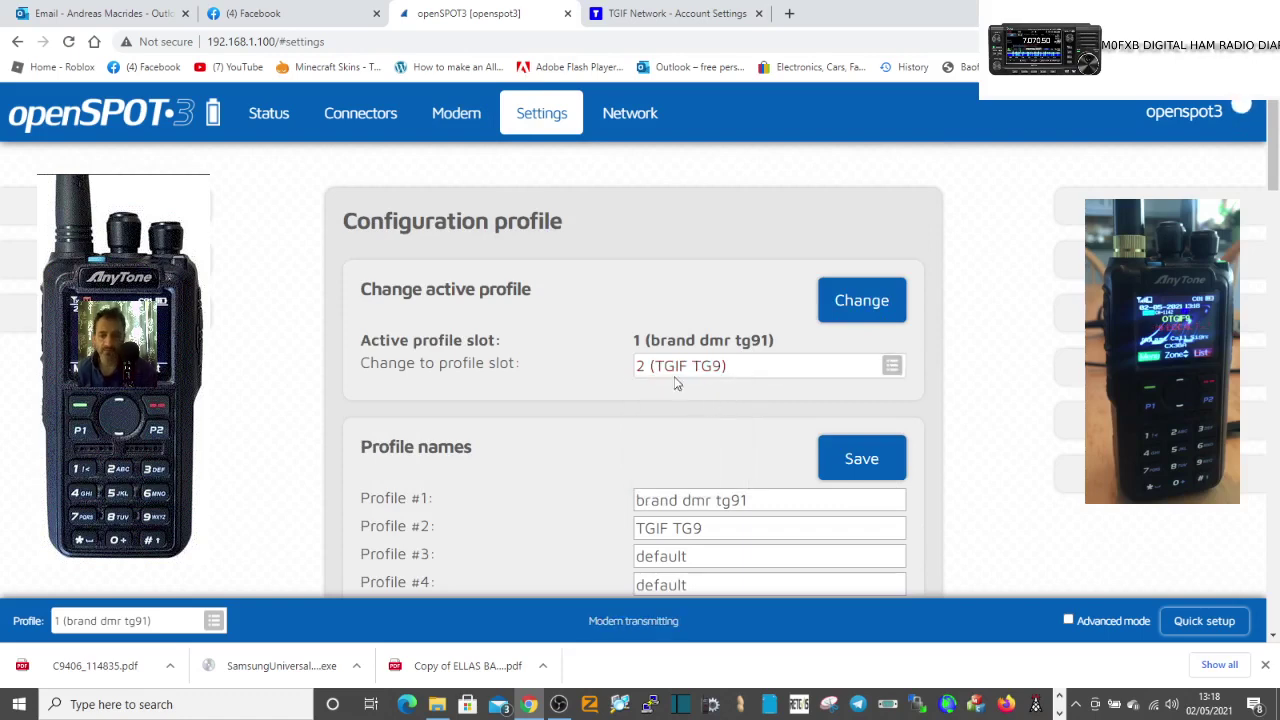
click(862, 300)
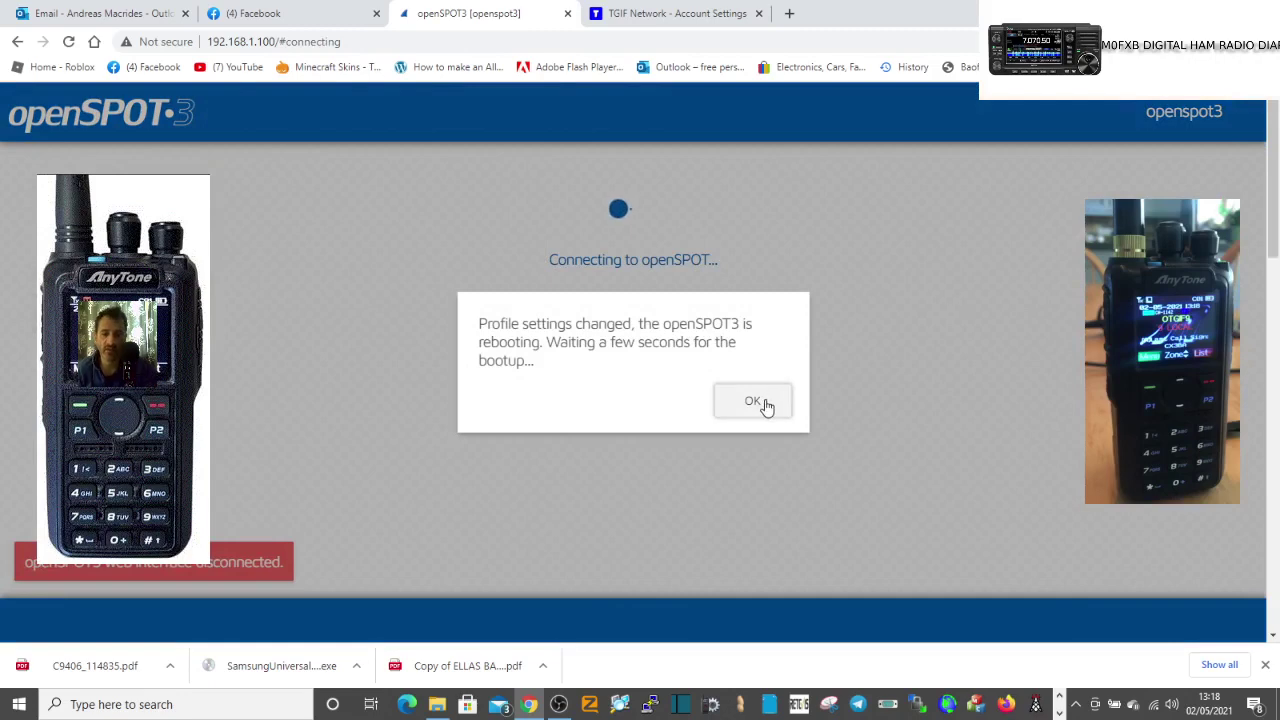
click(765, 402)
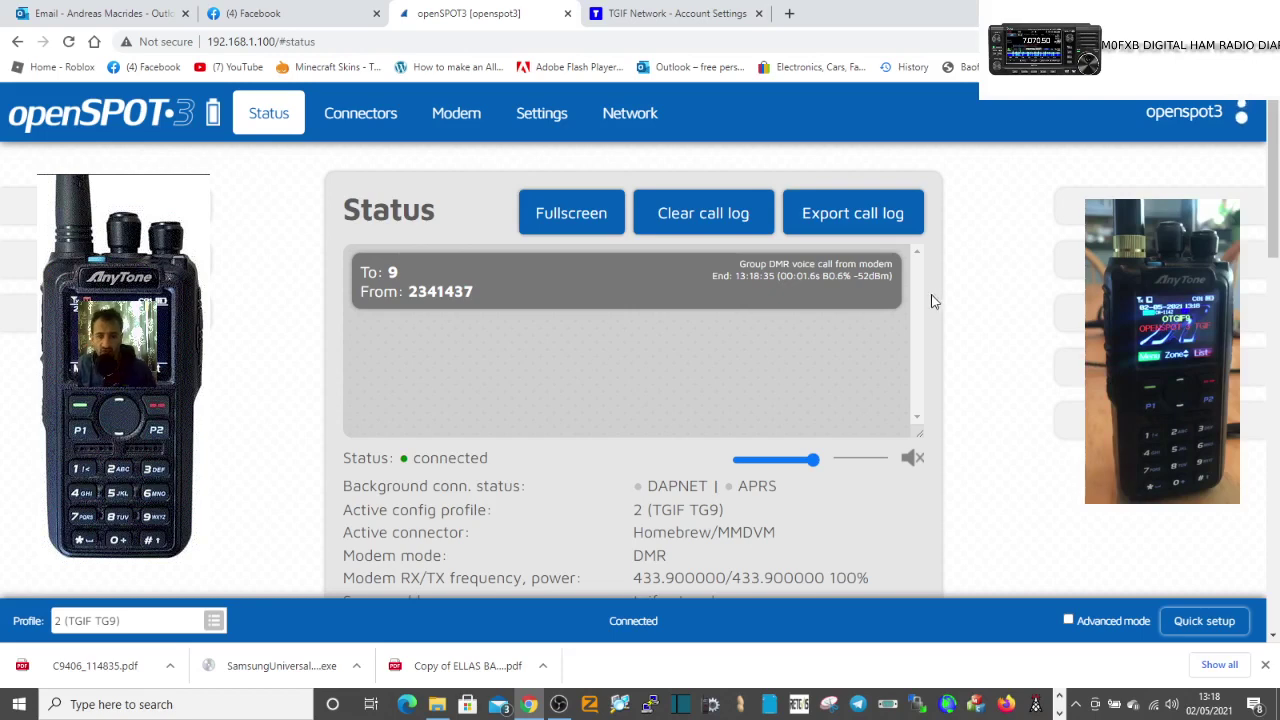
Scroll through the Status page and openSPOT3 info showing firmware v53 and full battery
scroll(1002, 343, down, 4)
scroll(1005, 343, down, 2)
scroll(1005, 343, up, 6)
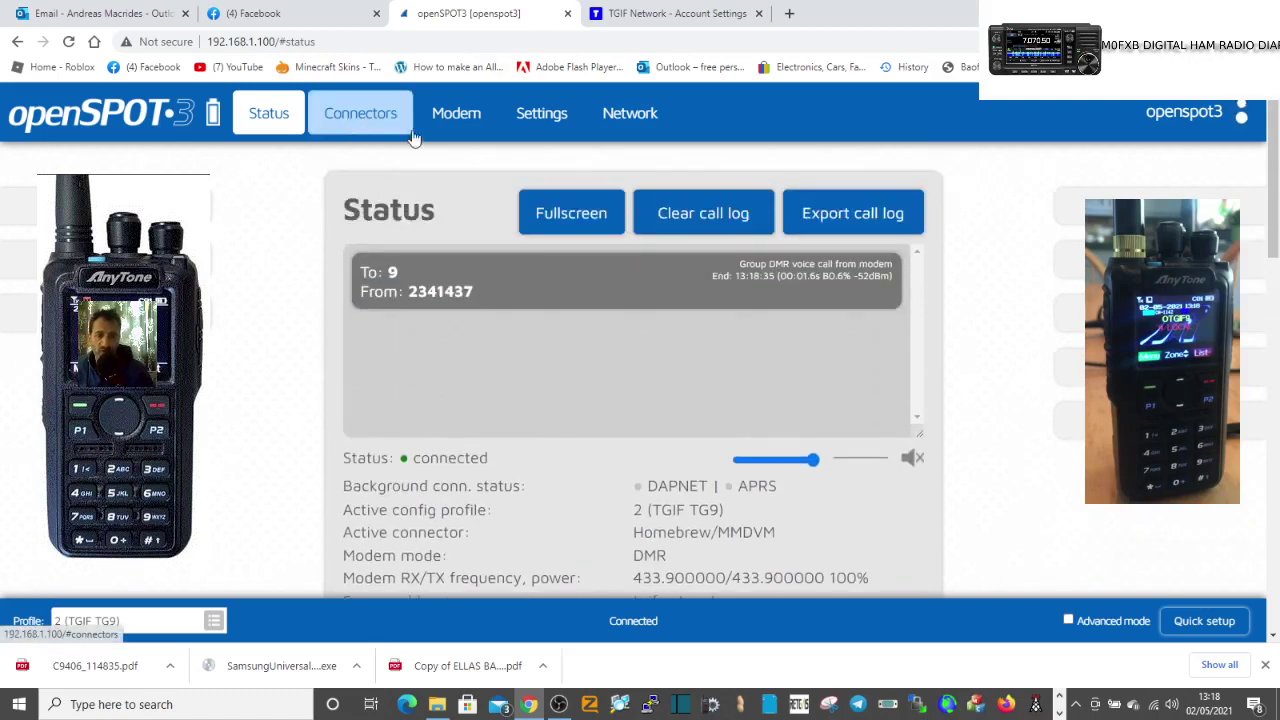
scroll(850, 380, down, 2)
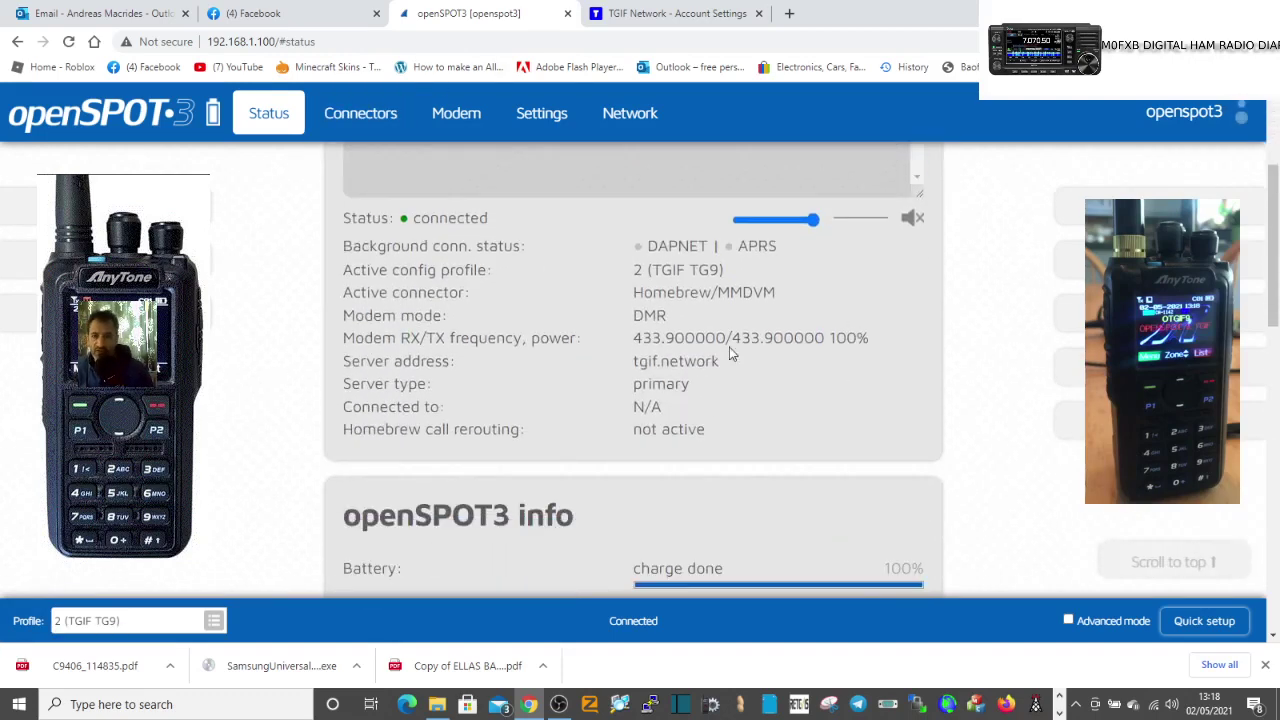
scroll(649, 291, down, 1)
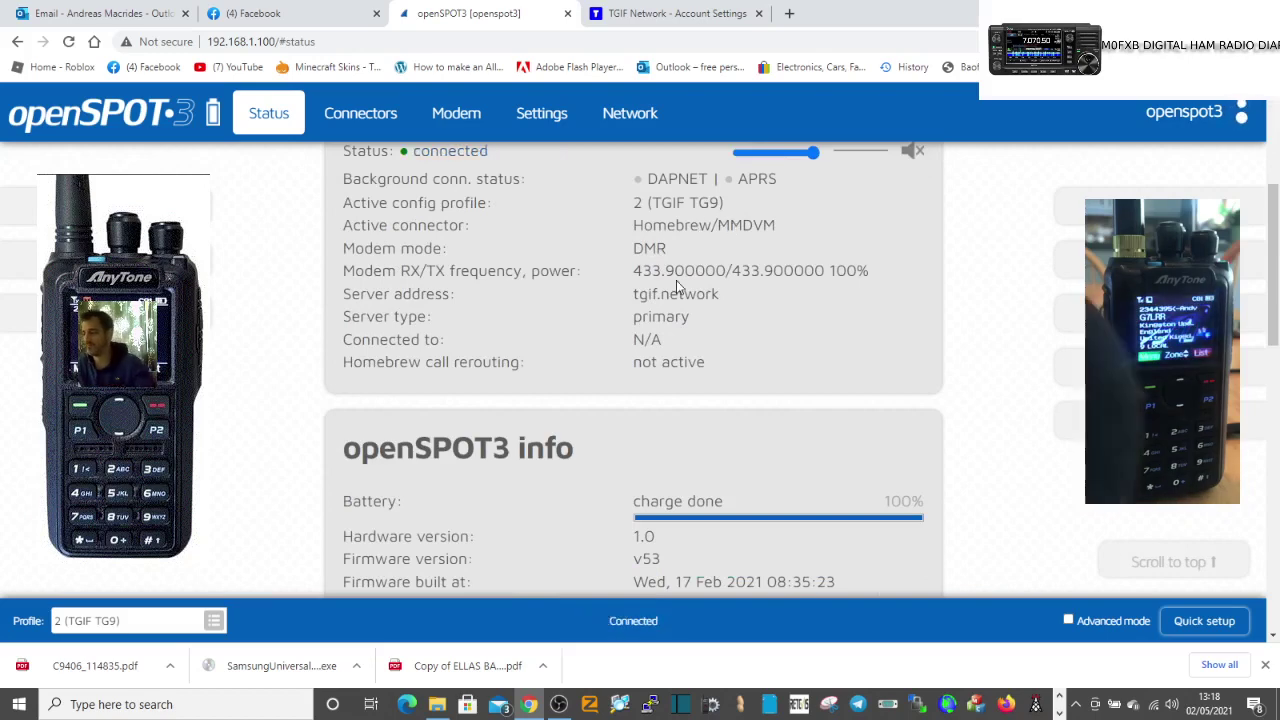
scroll(676, 287, down, 1)
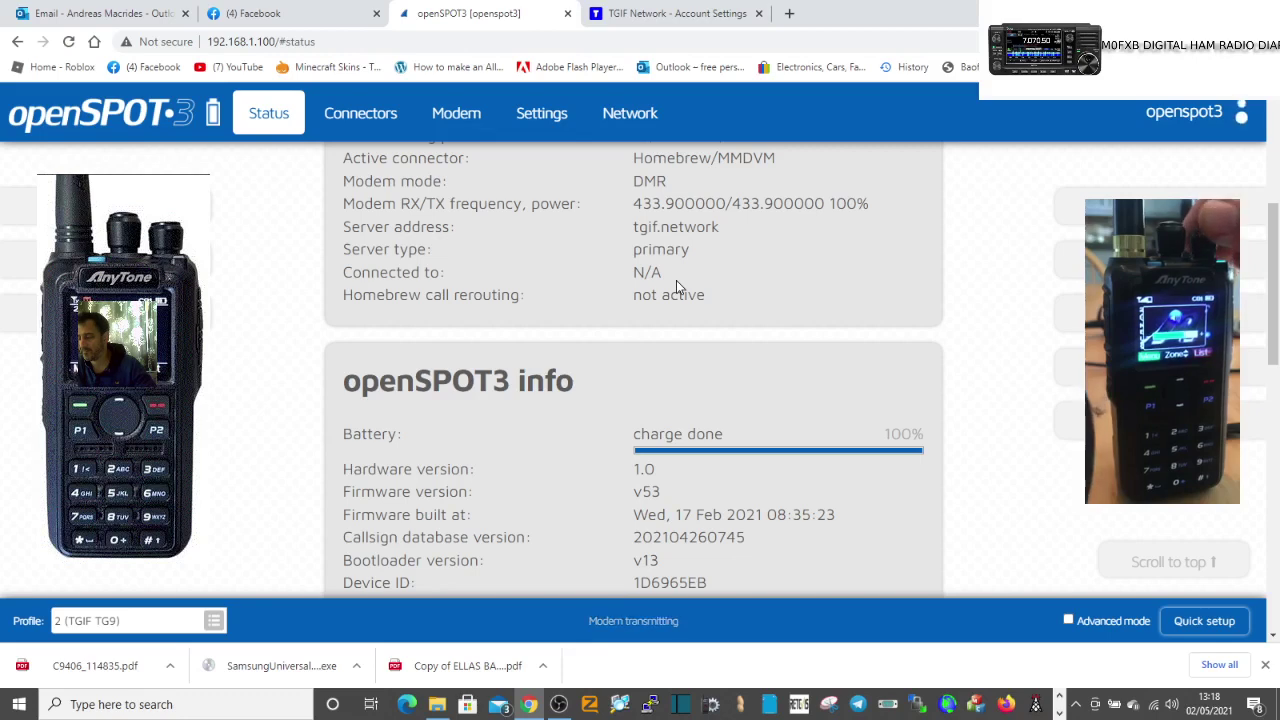
scroll(676, 287, down, 1)
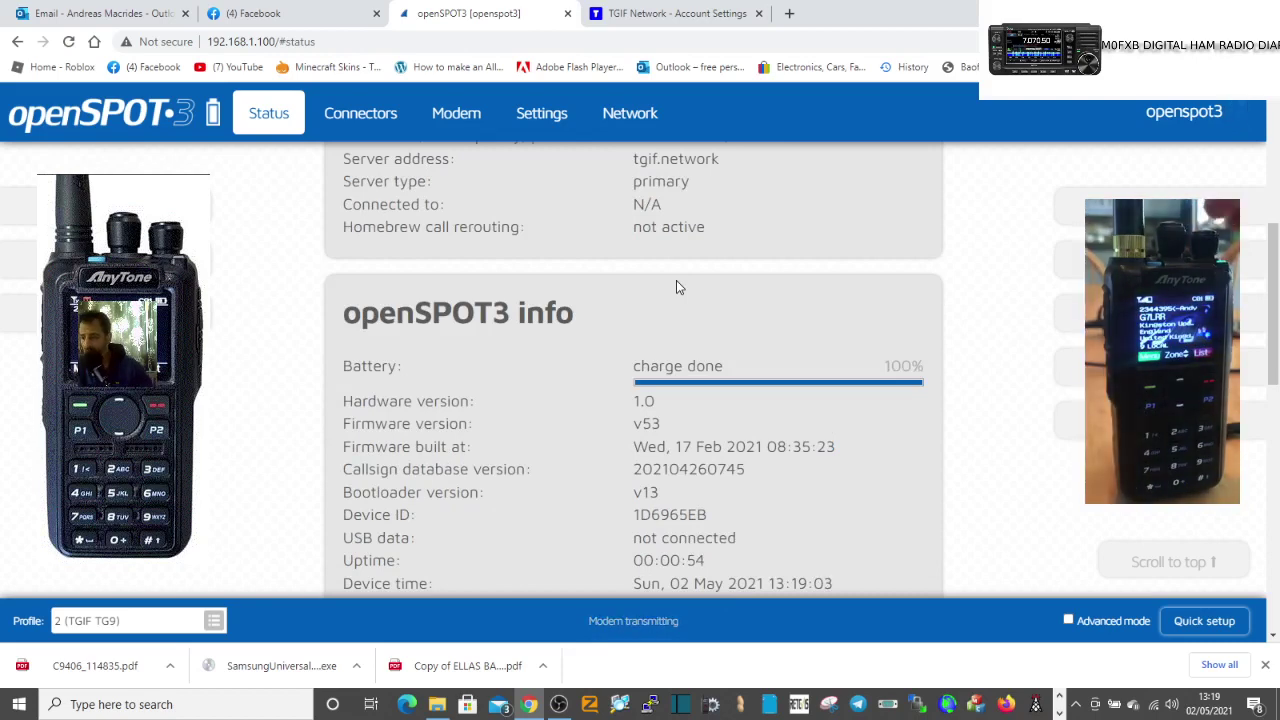
scroll(676, 287, down, 1)
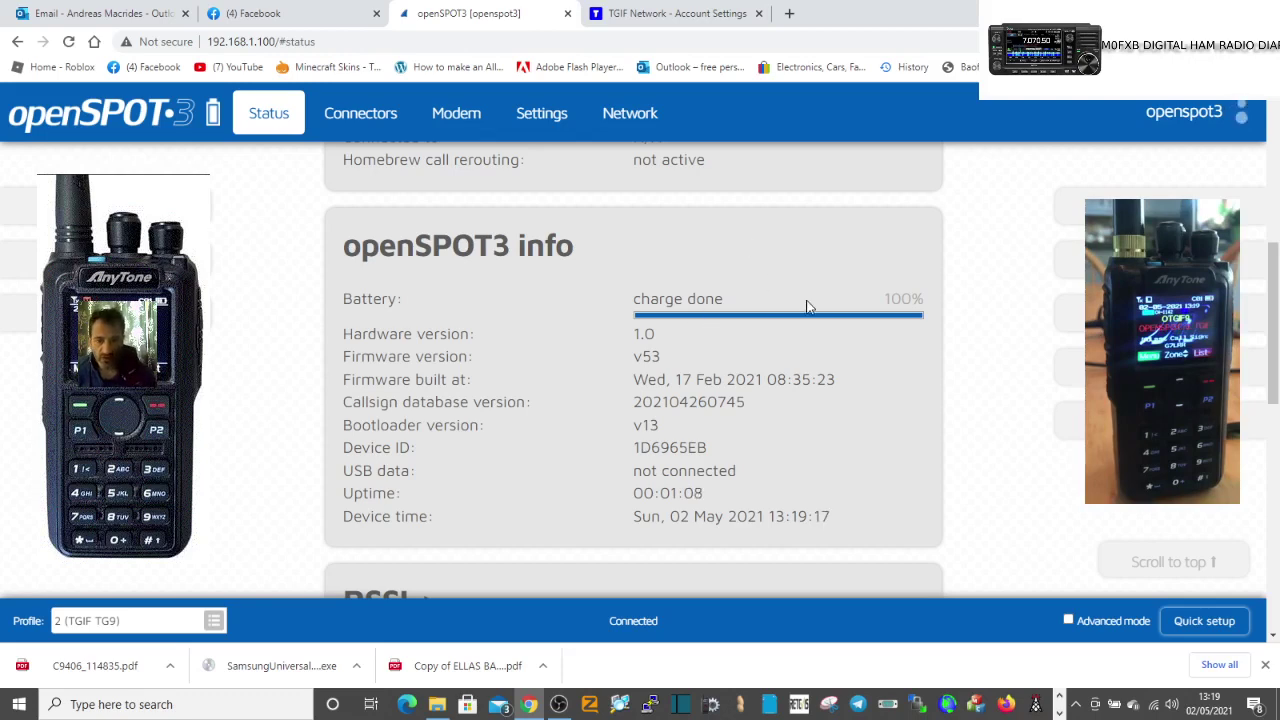
scroll(628, 170, down, 1)
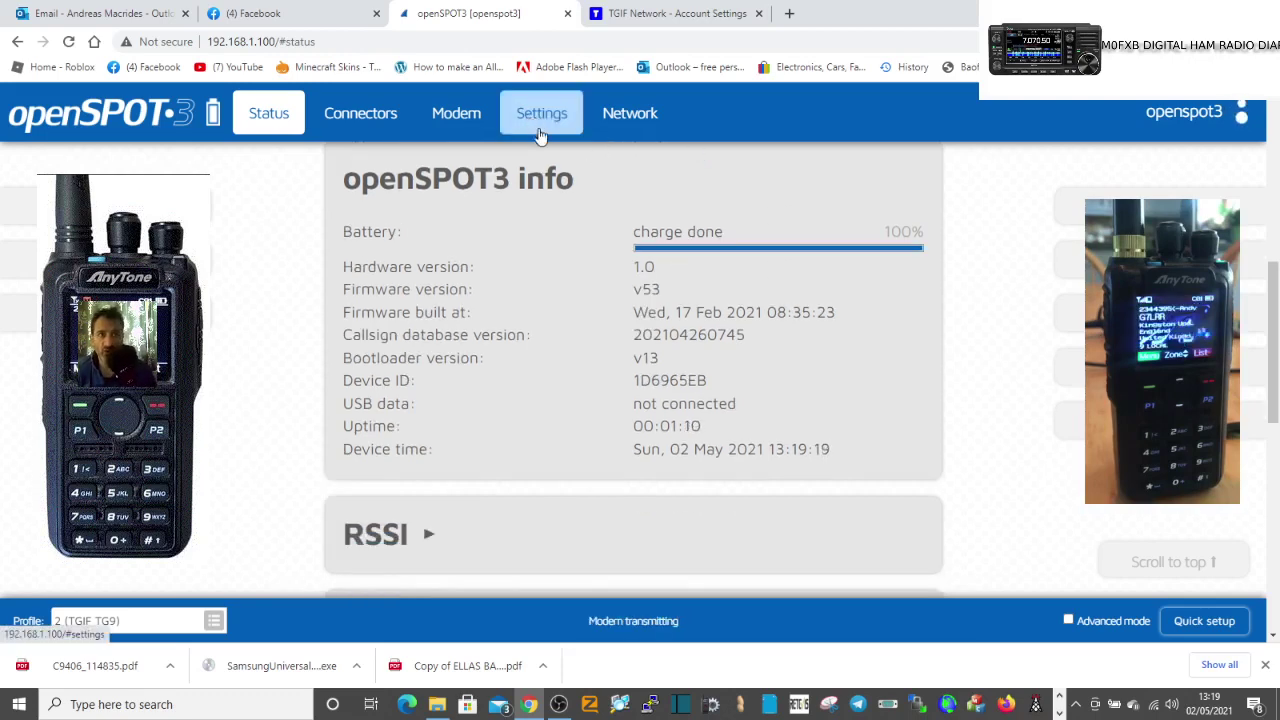
Switch the active profile back to slot 1 (brand dmr tg91) and dismiss the rebooting notice
click(542, 130)
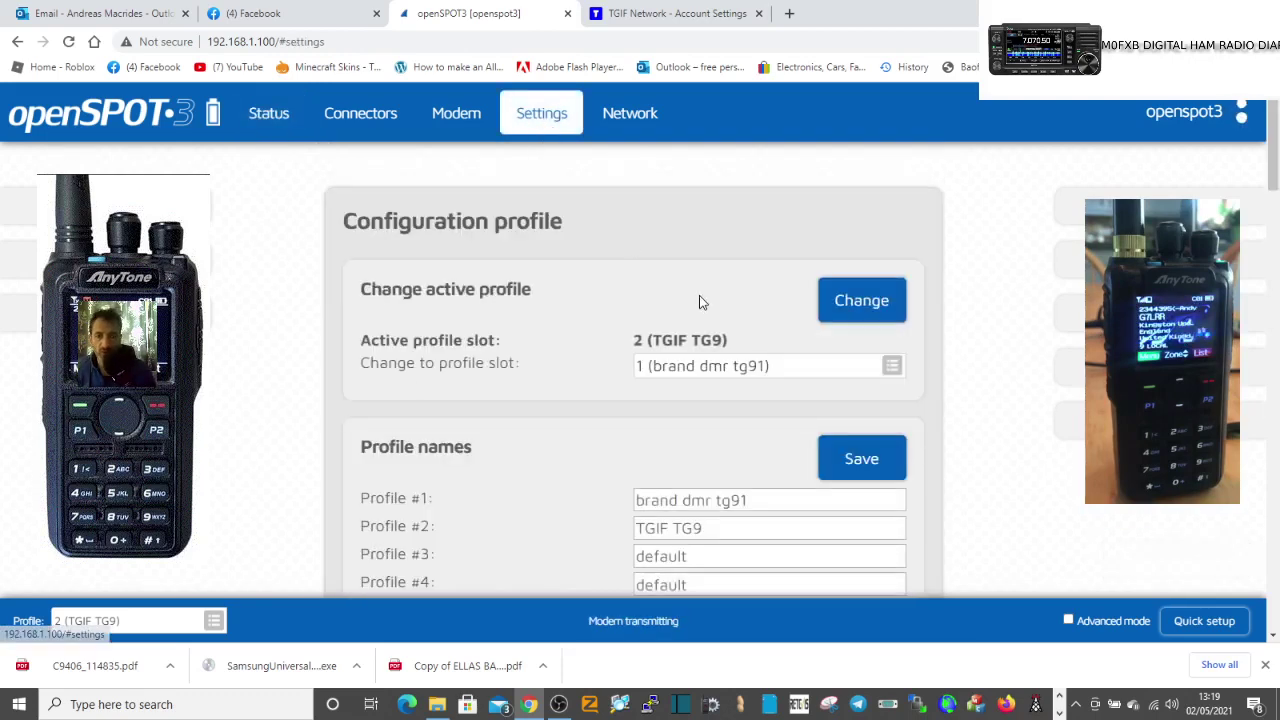
click(892, 367)
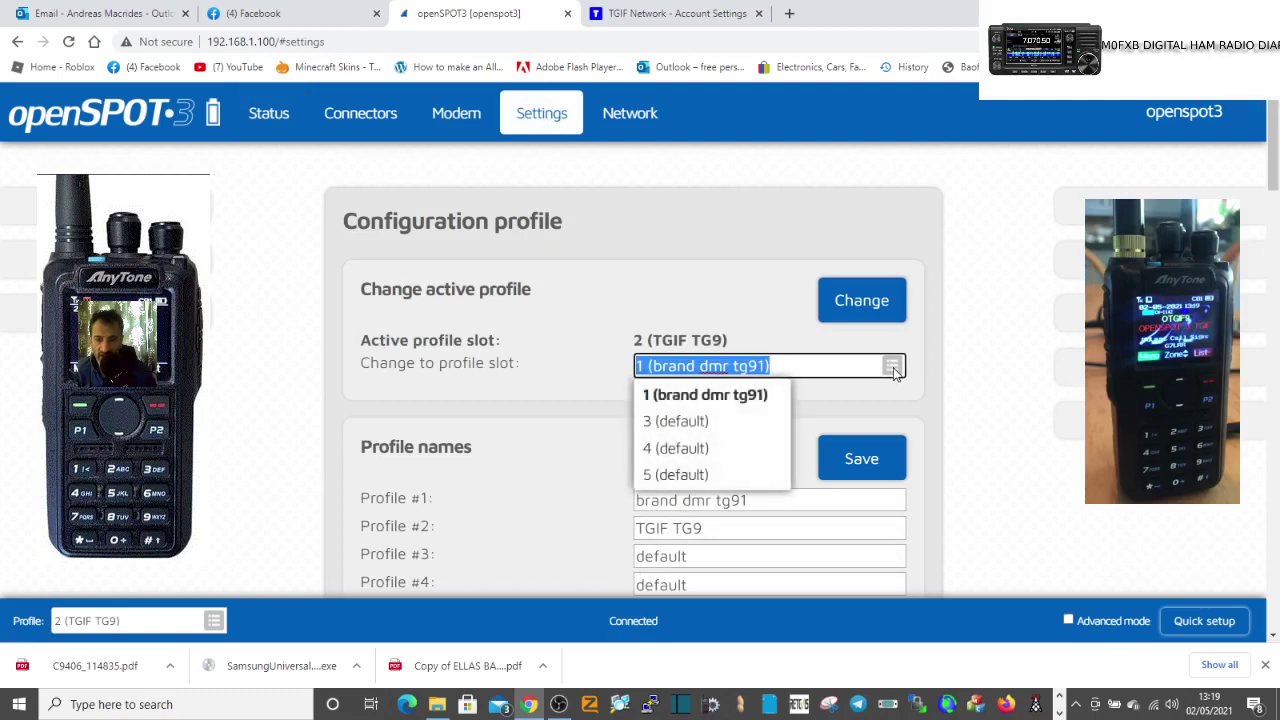
click(688, 396)
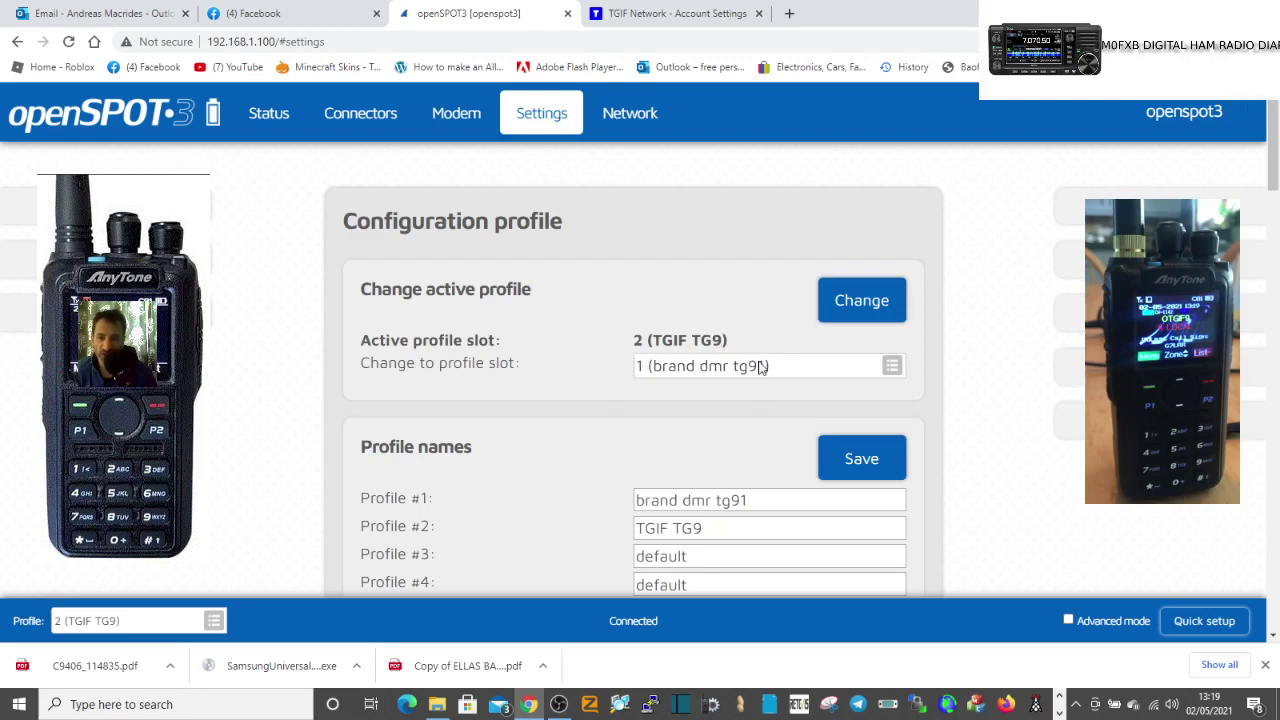
click(863, 306)
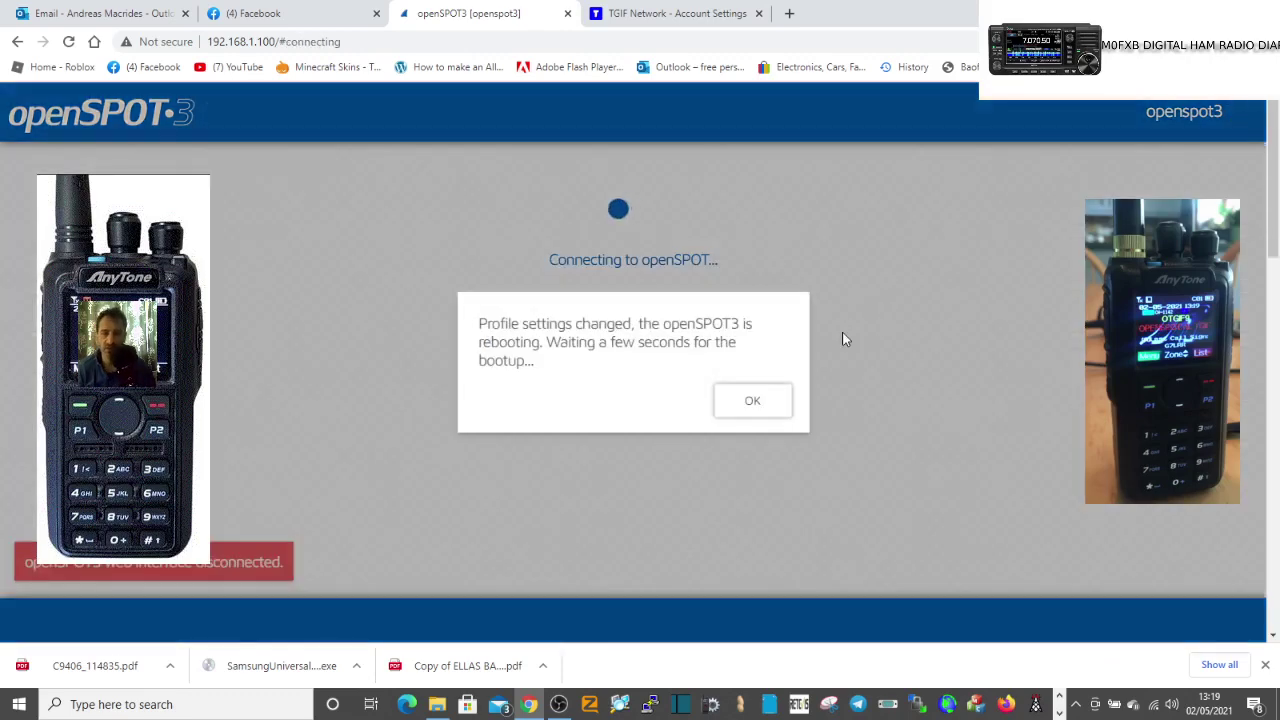
click(750, 402)
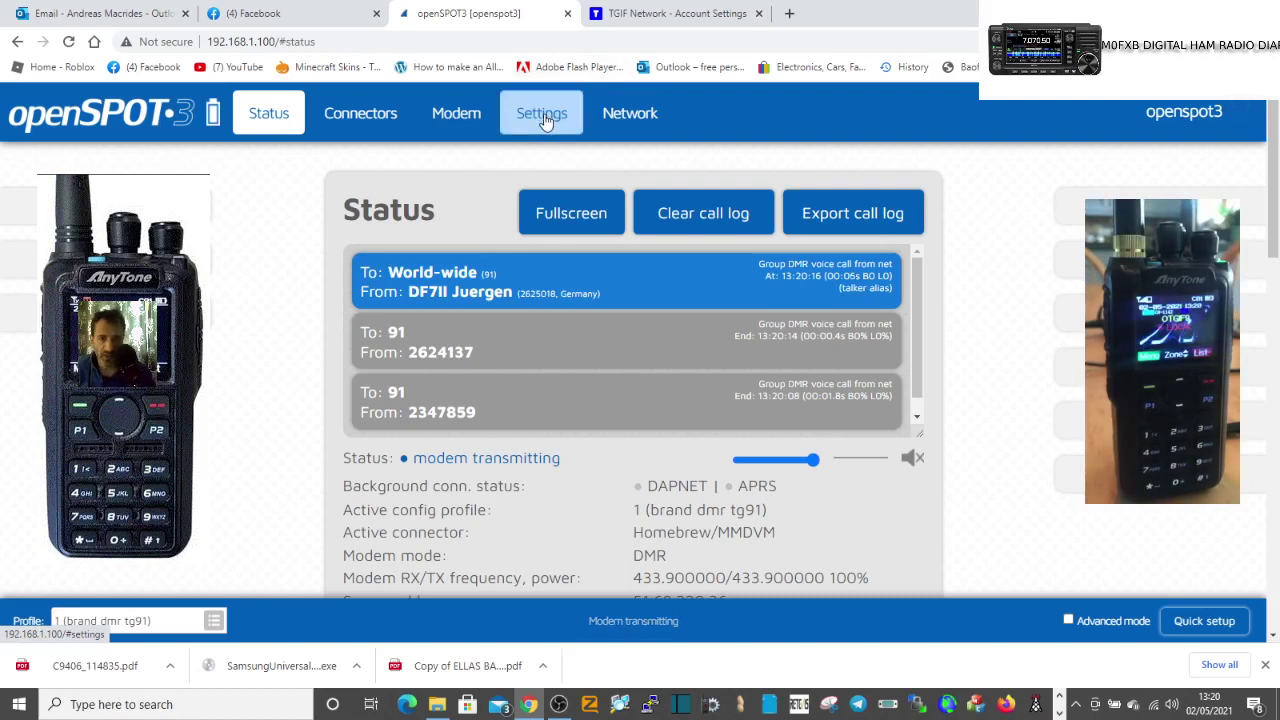
Go to Settings and look over the profile slot list without changing the slot
click(546, 121)
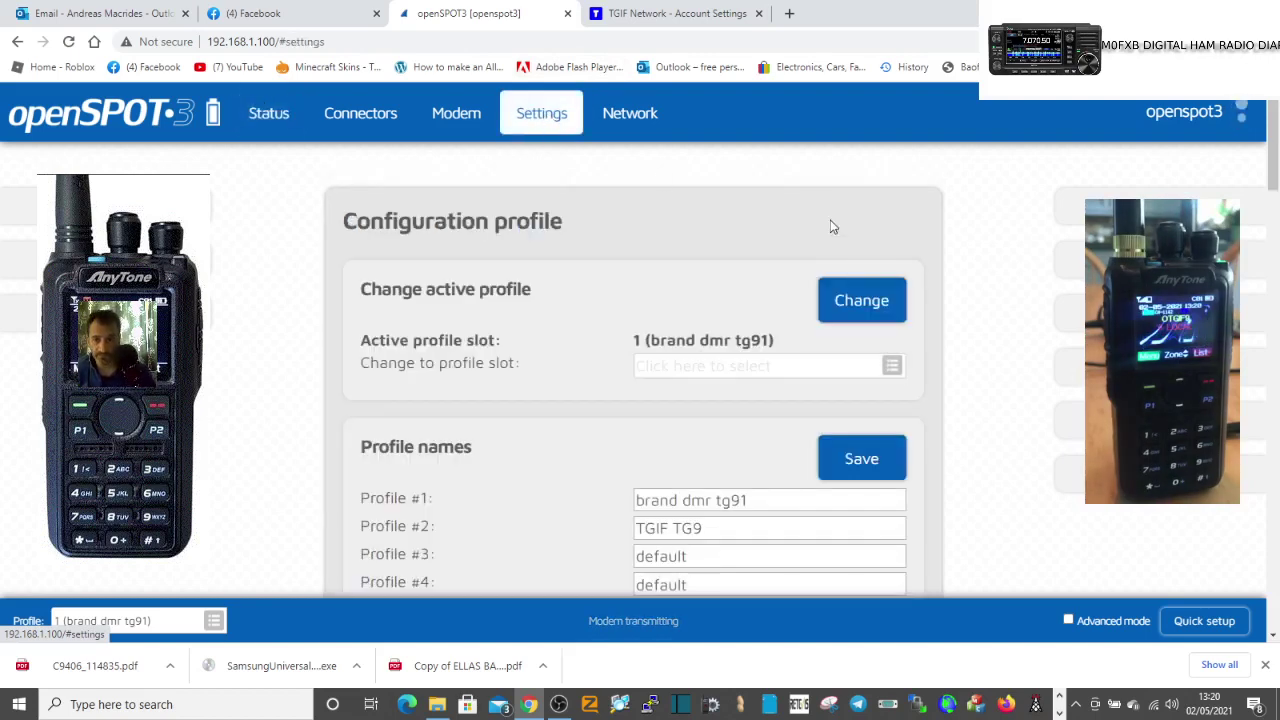
scroll(780, 345, down, 2)
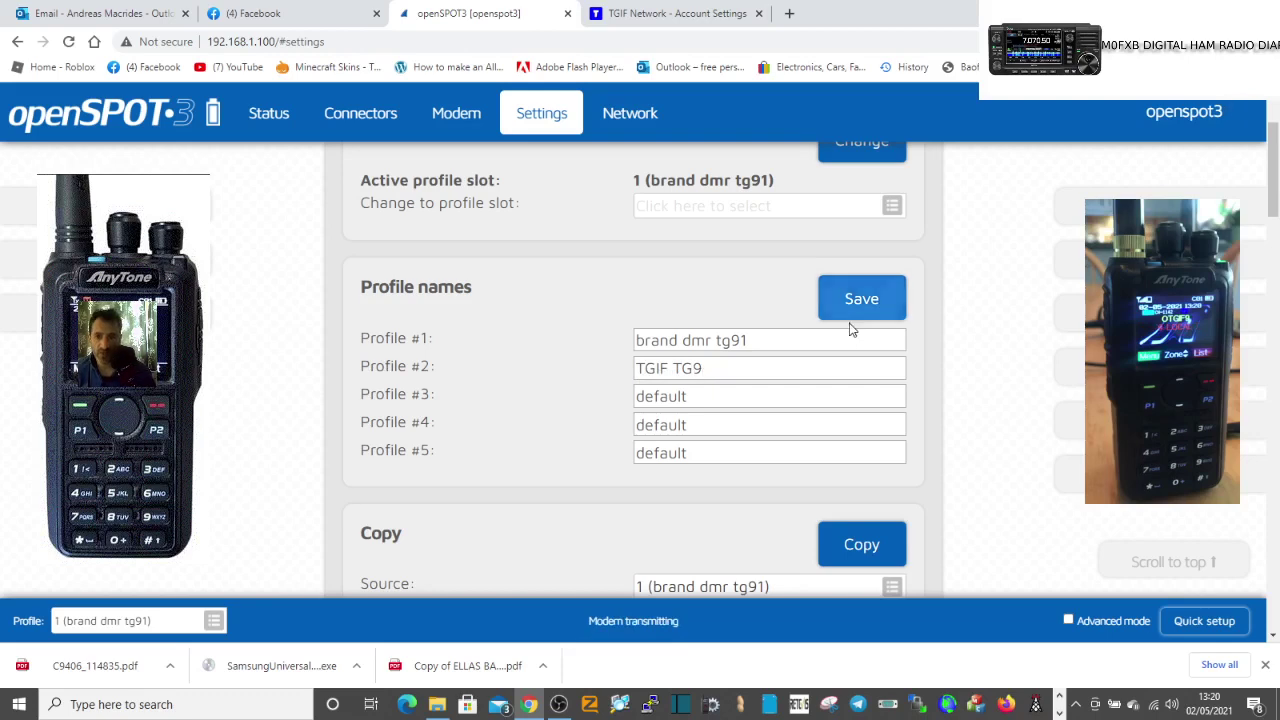
scroll(760, 320, up, 1)
scroll(760, 320, down, 2)
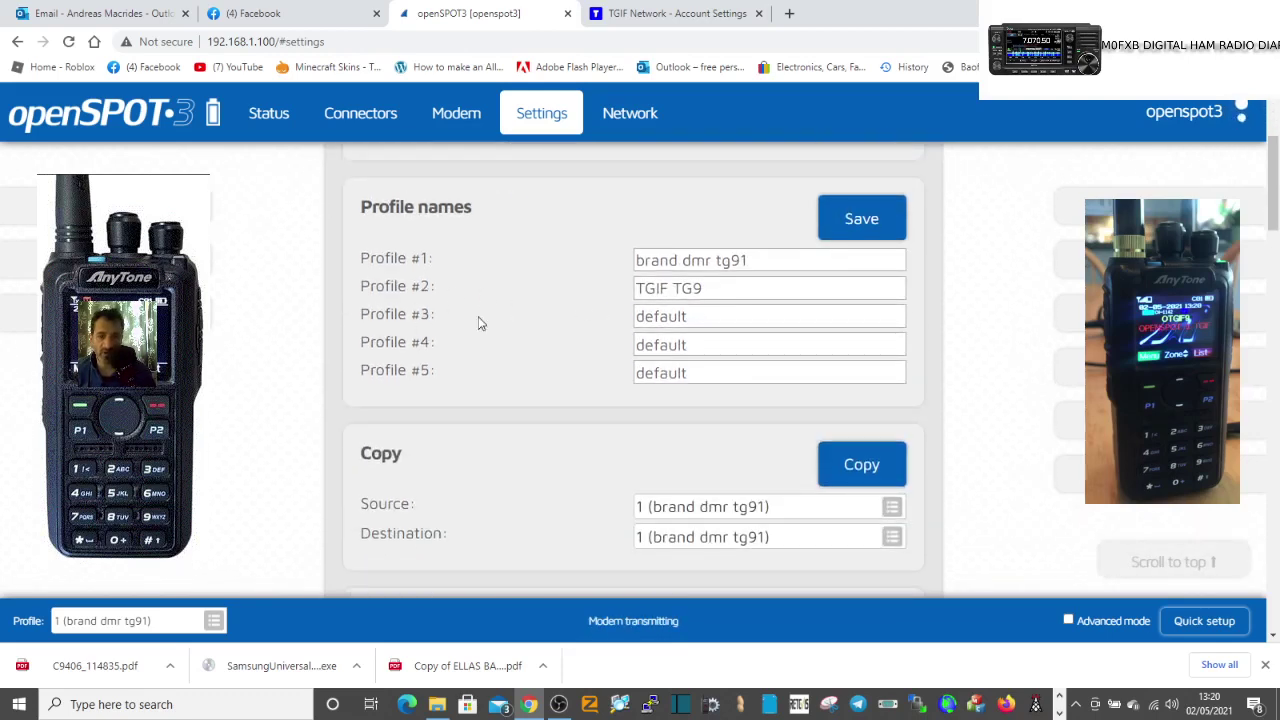
scroll(723, 372, up, 3)
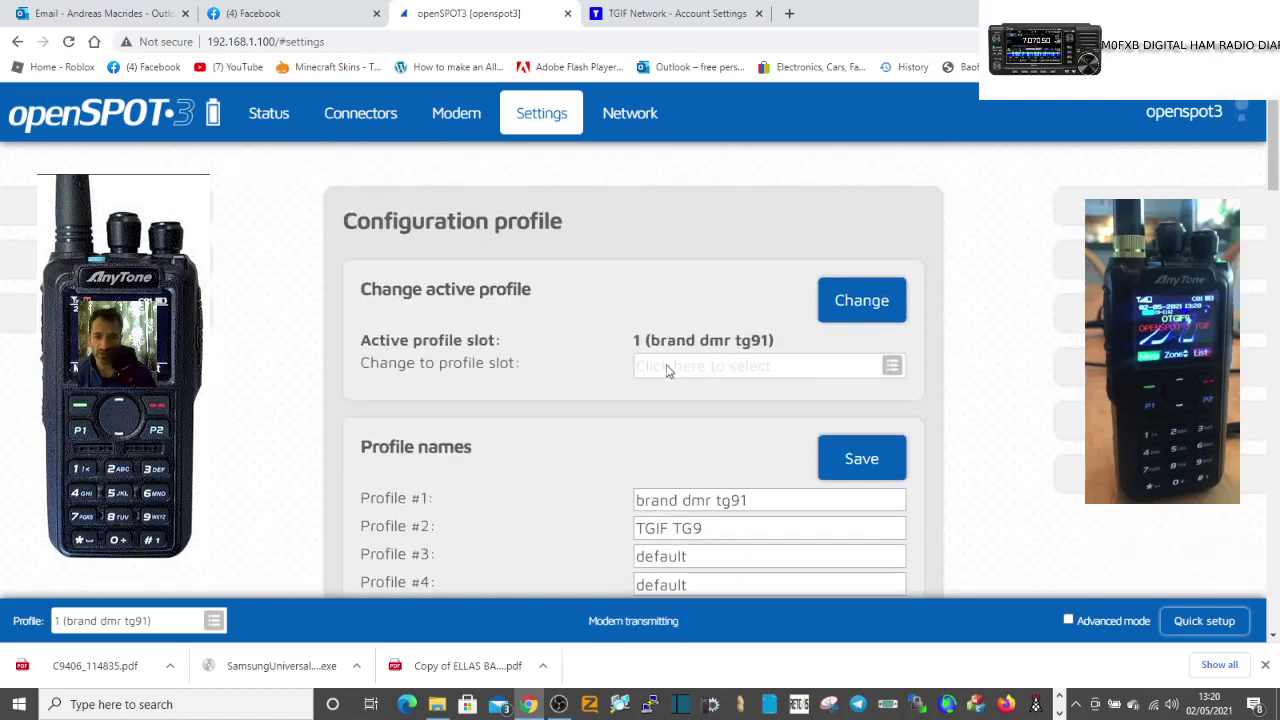
click(891, 365)
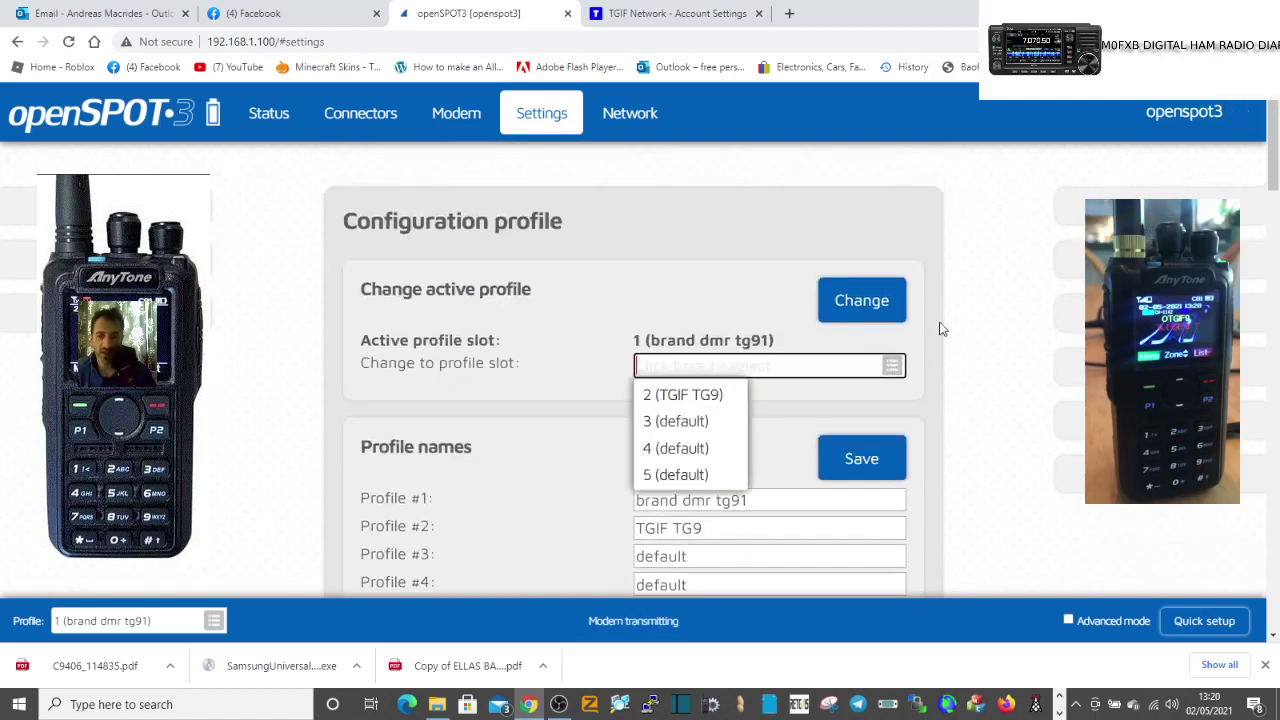
click(970, 329)
Rename Profile #3 to TGIF TG777 and save the profile names
scroll(975, 330, down, 3)
click(681, 316)
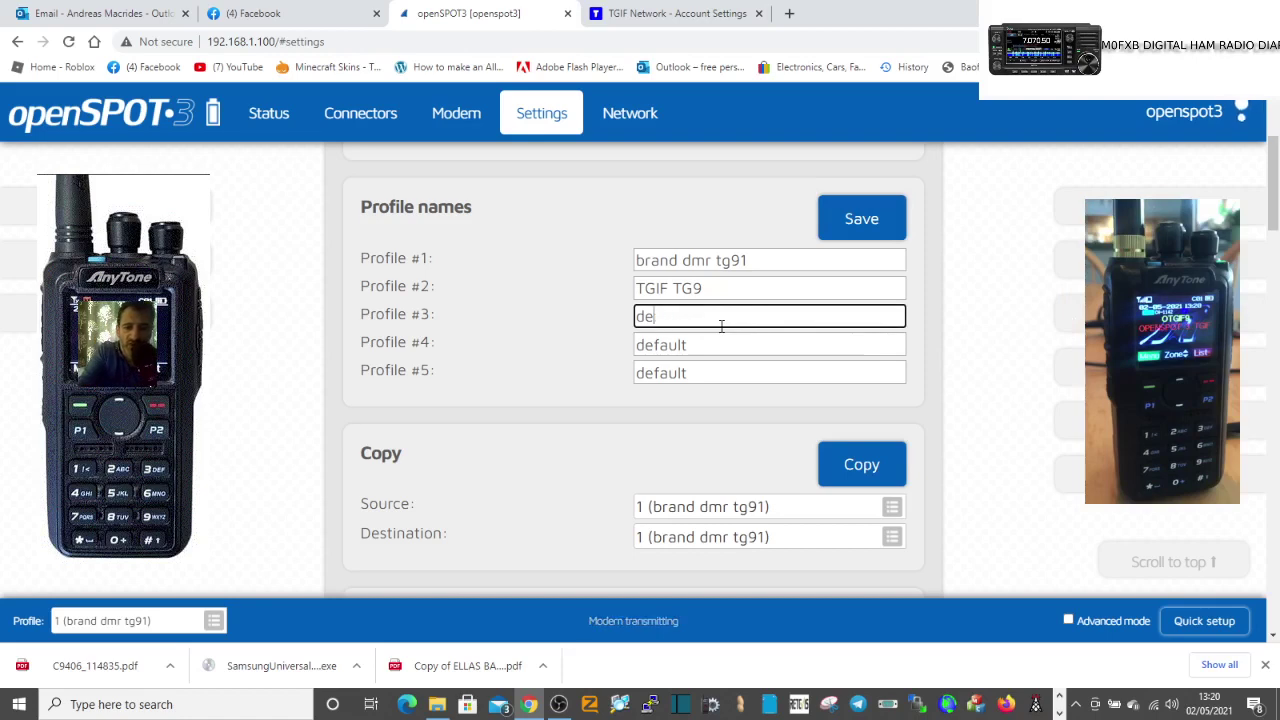
text(TGIF TG777)
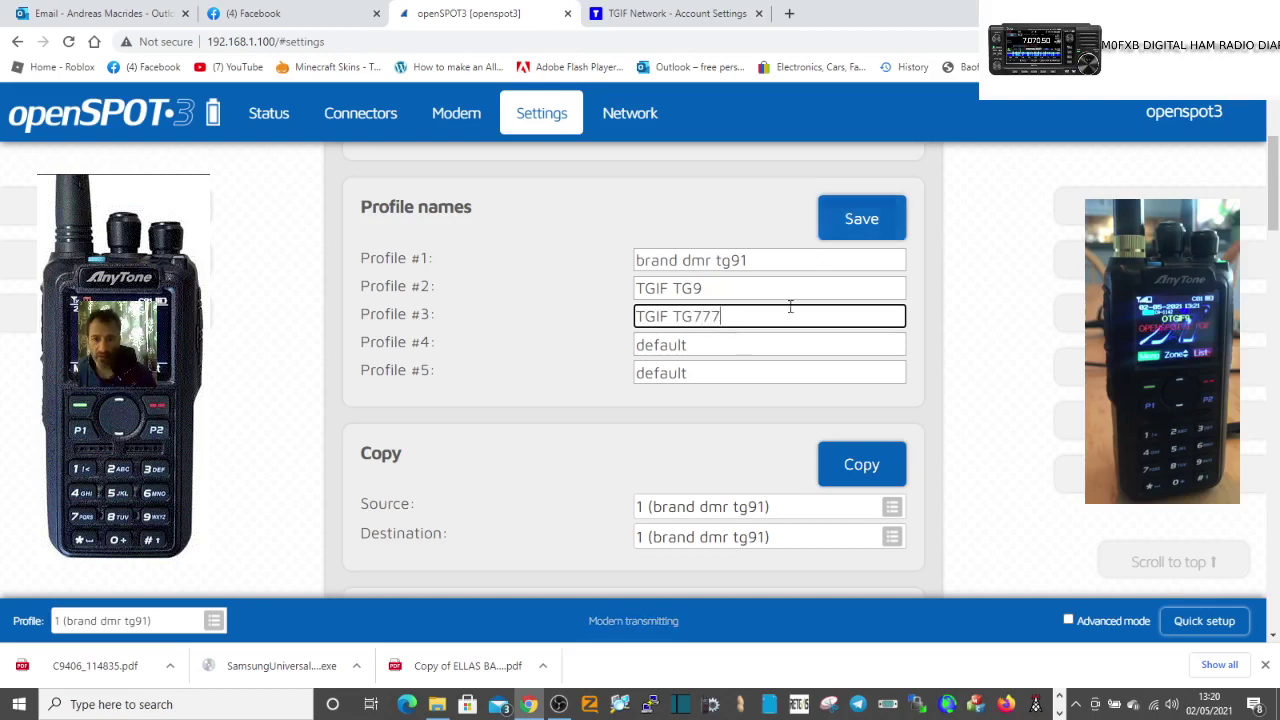
click(861, 218)
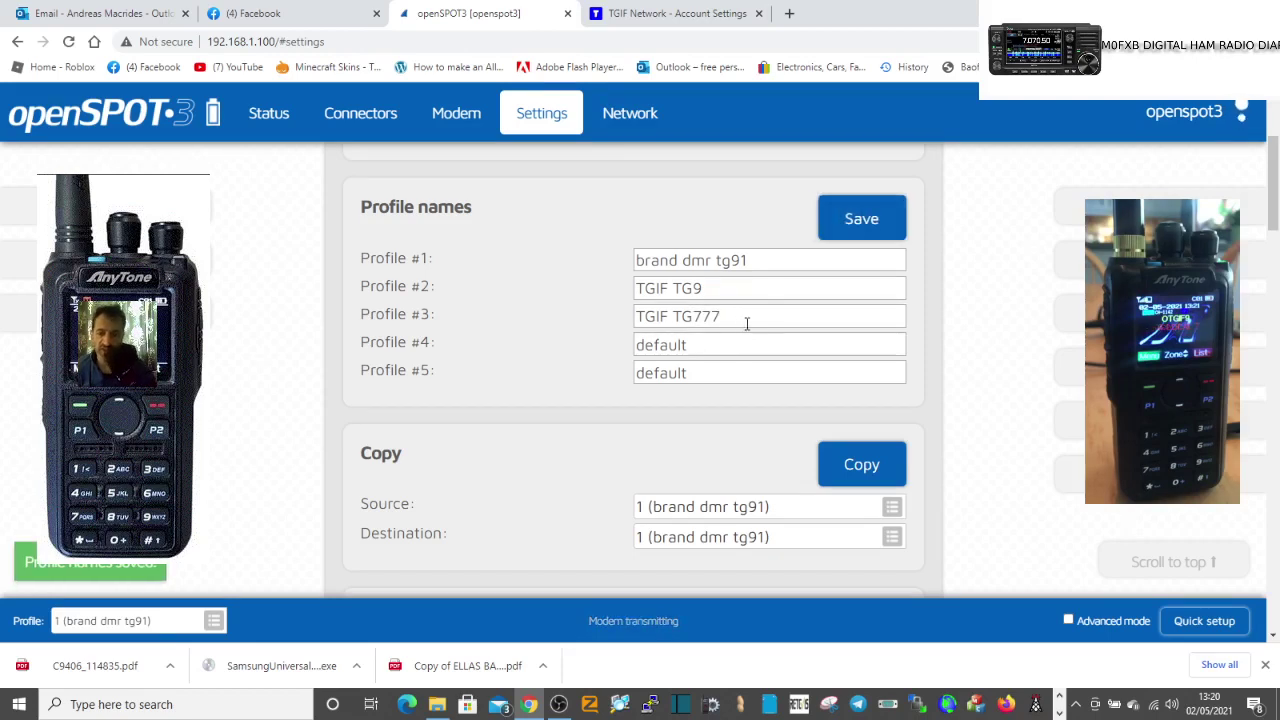
scroll(770, 365, up, 1)
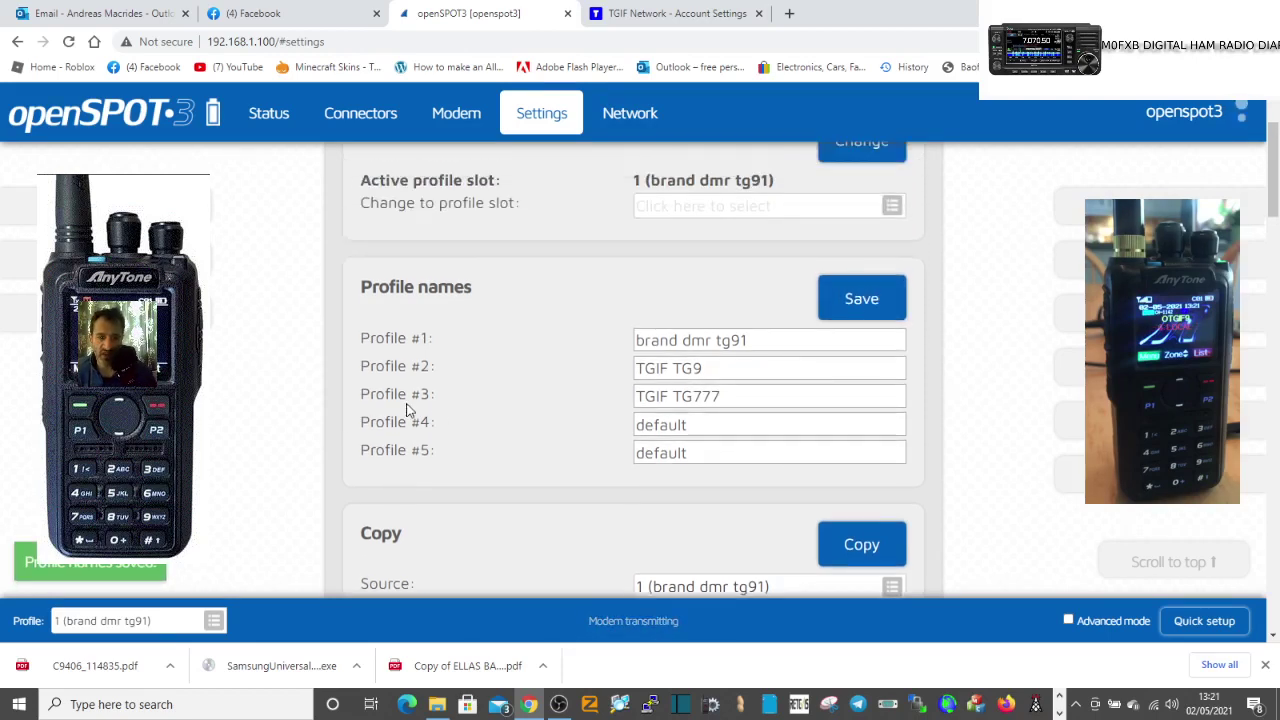
scroll(778, 297, up, 2)
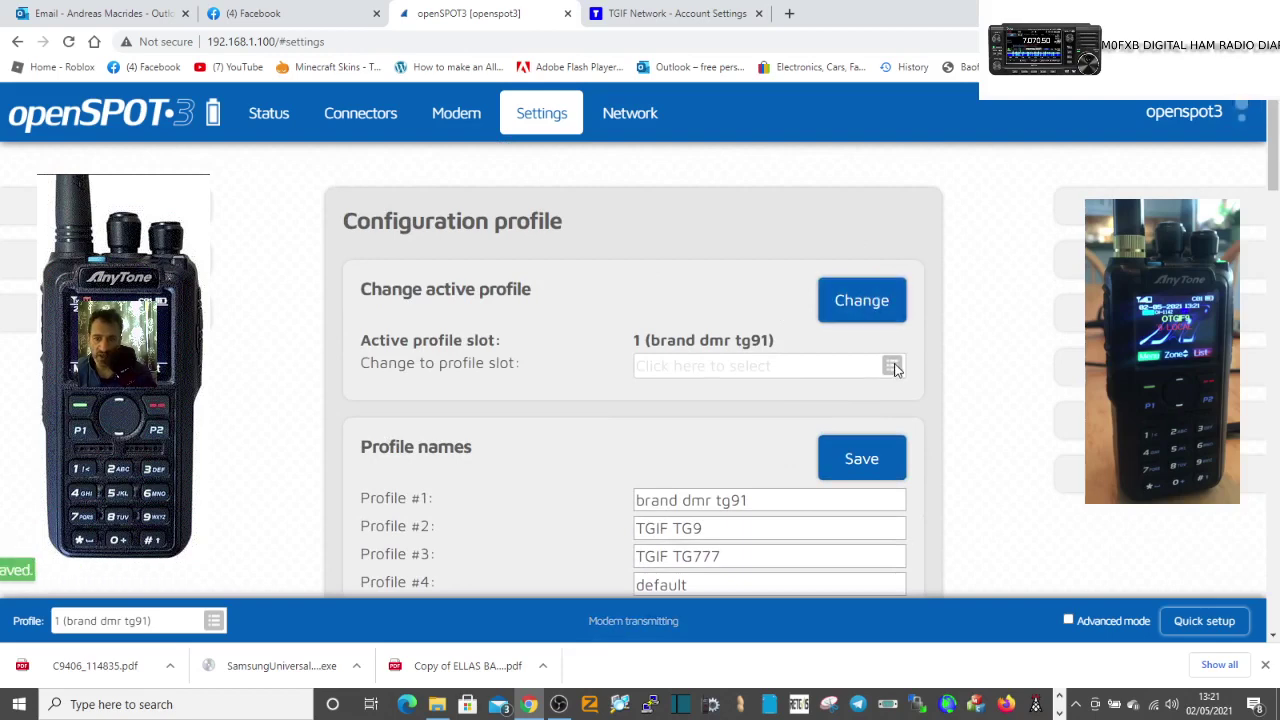
Activate profile slot 3 (TGIF TG777) and dismiss the rebooting notice
click(892, 367)
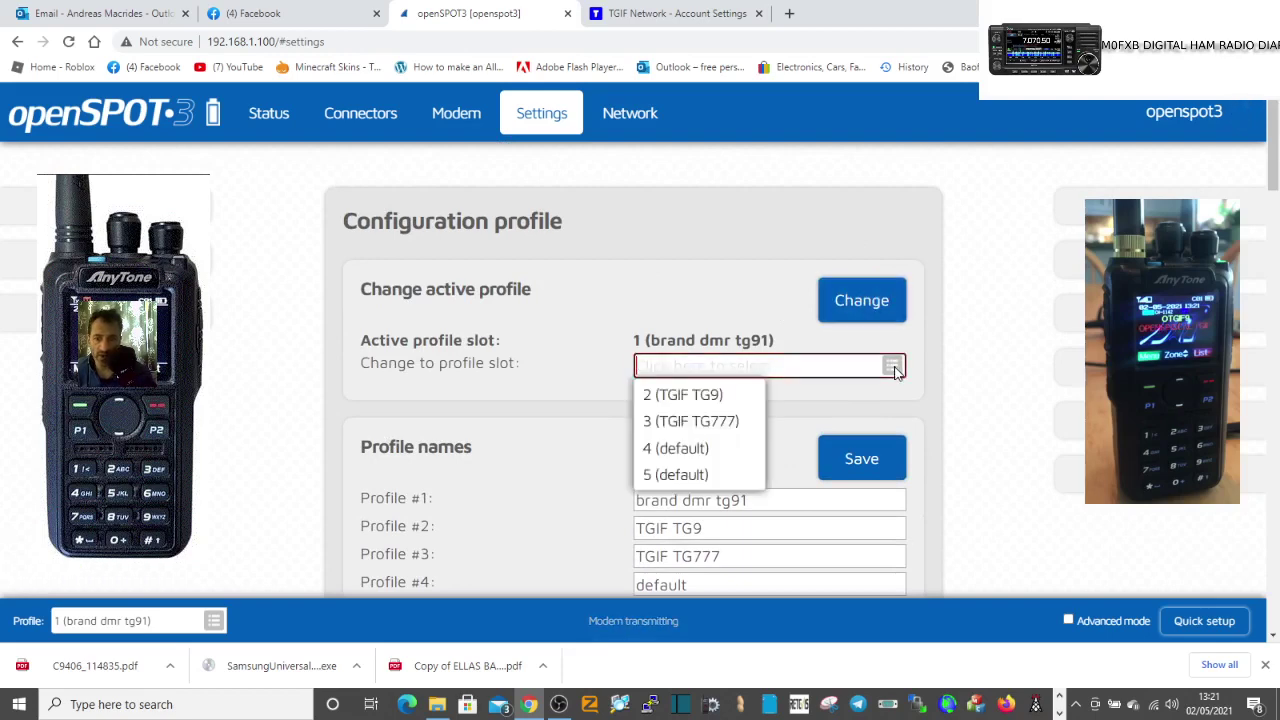
click(690, 421)
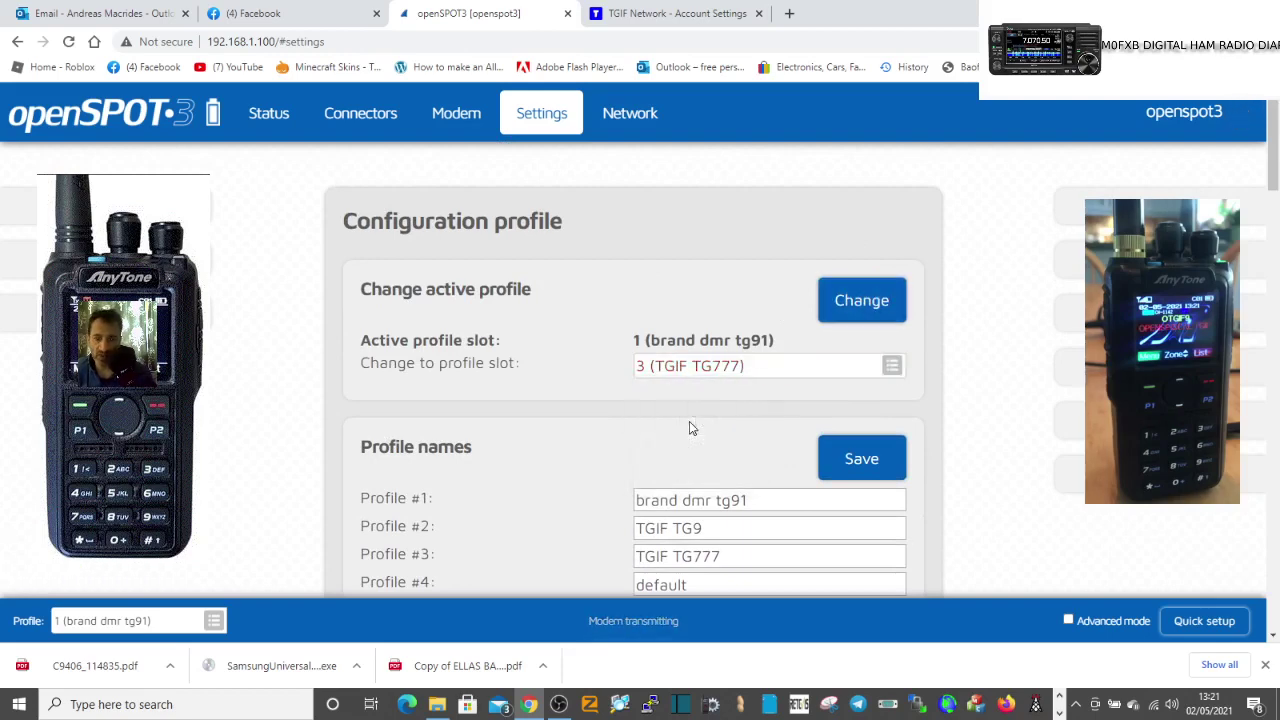
click(855, 300)
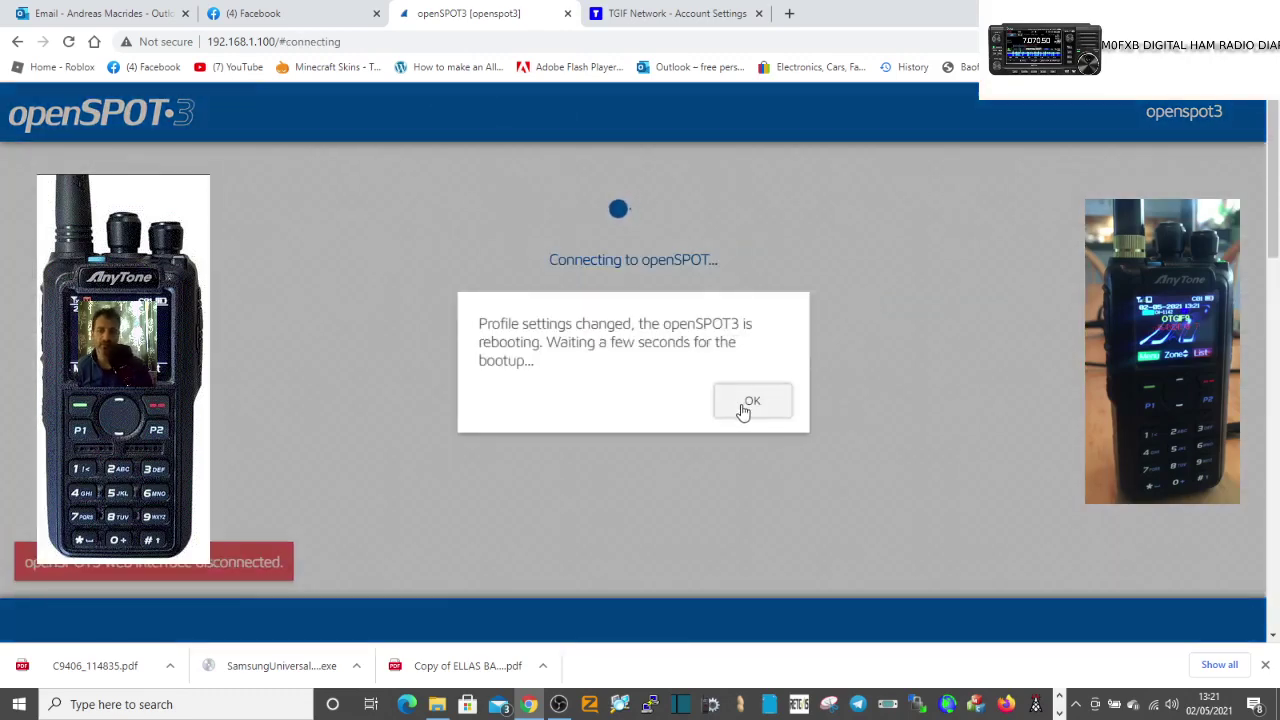
click(743, 406)
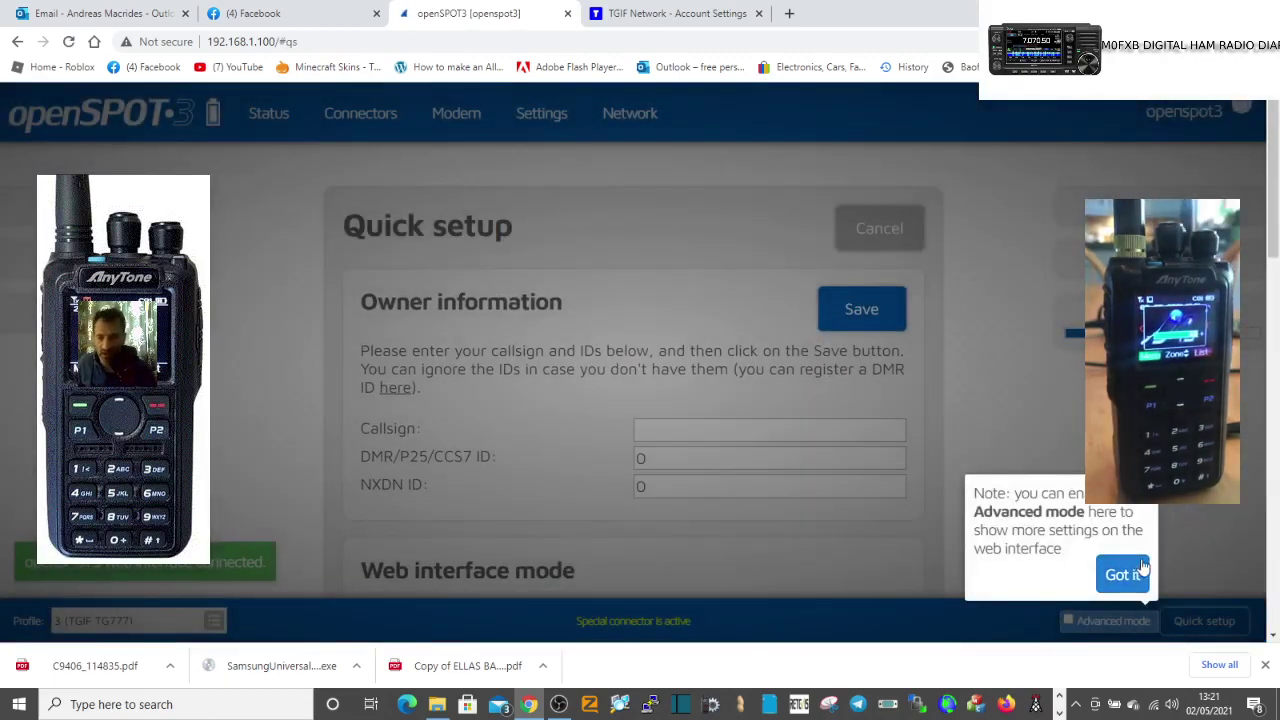
Dismiss the advanced mode tip and save the owner's callsign and DMR ID in Quick setup
click(1122, 574)
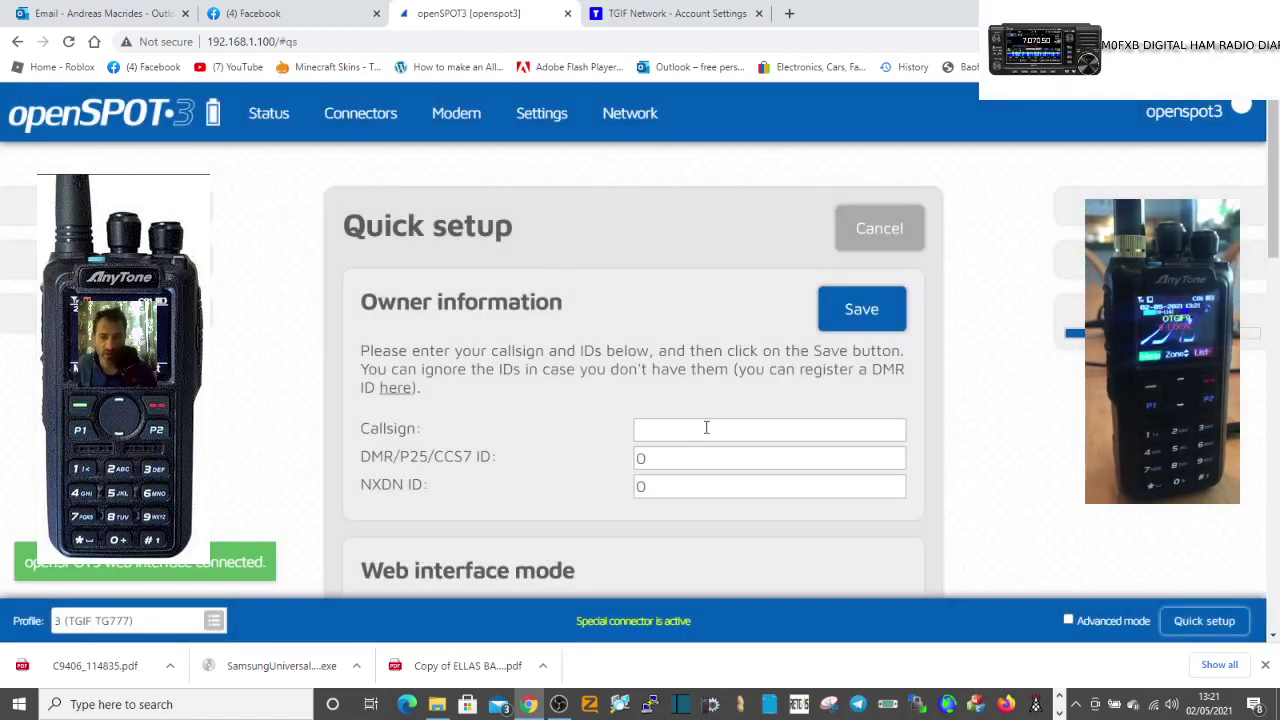
click(706, 425)
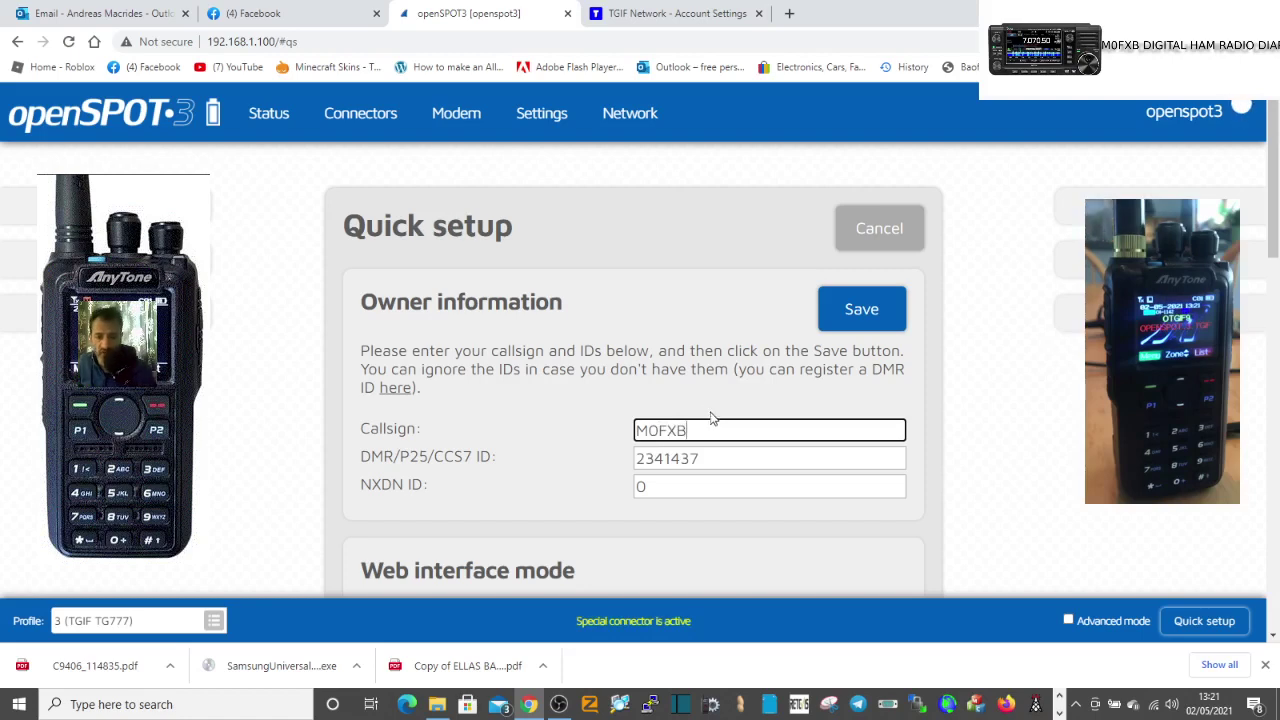
scroll(729, 363, down, 2)
scroll(789, 300, up, 2)
click(870, 314)
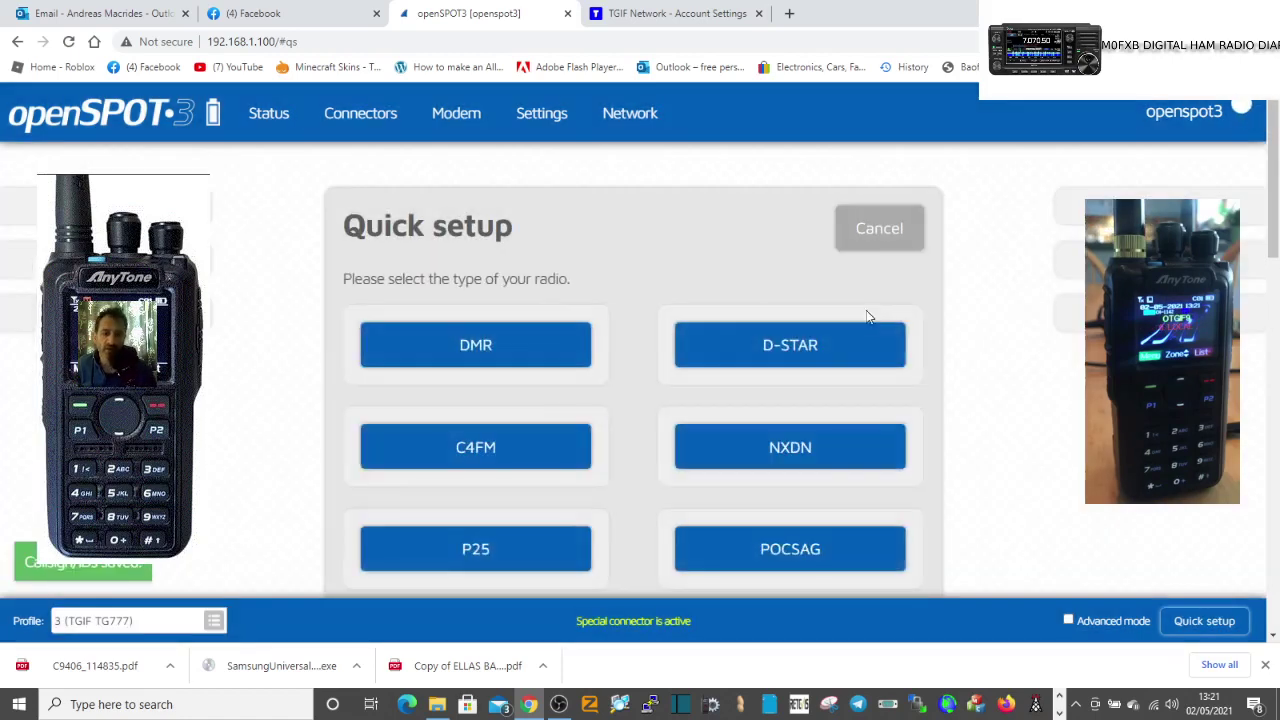
Choose DMR as radio type and DMRplus/MARC/TGIF/XLX as network type
click(475, 343)
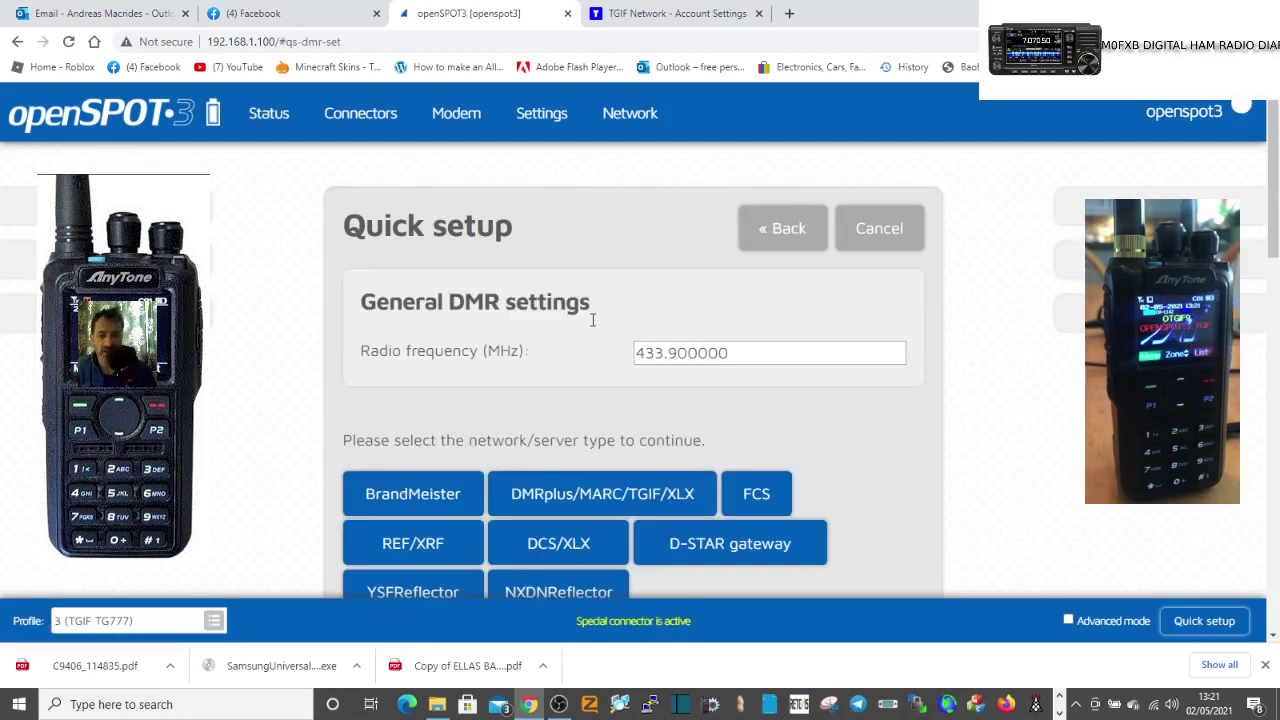
scroll(598, 310, down, 2)
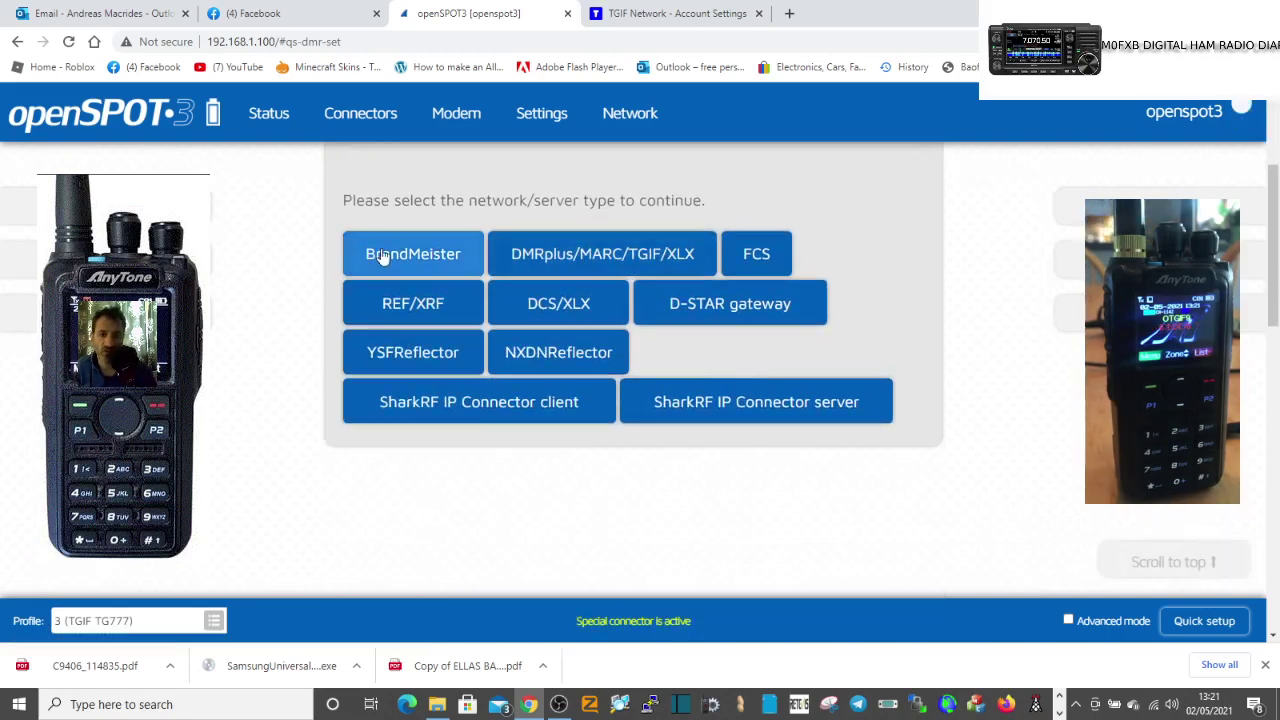
click(628, 248)
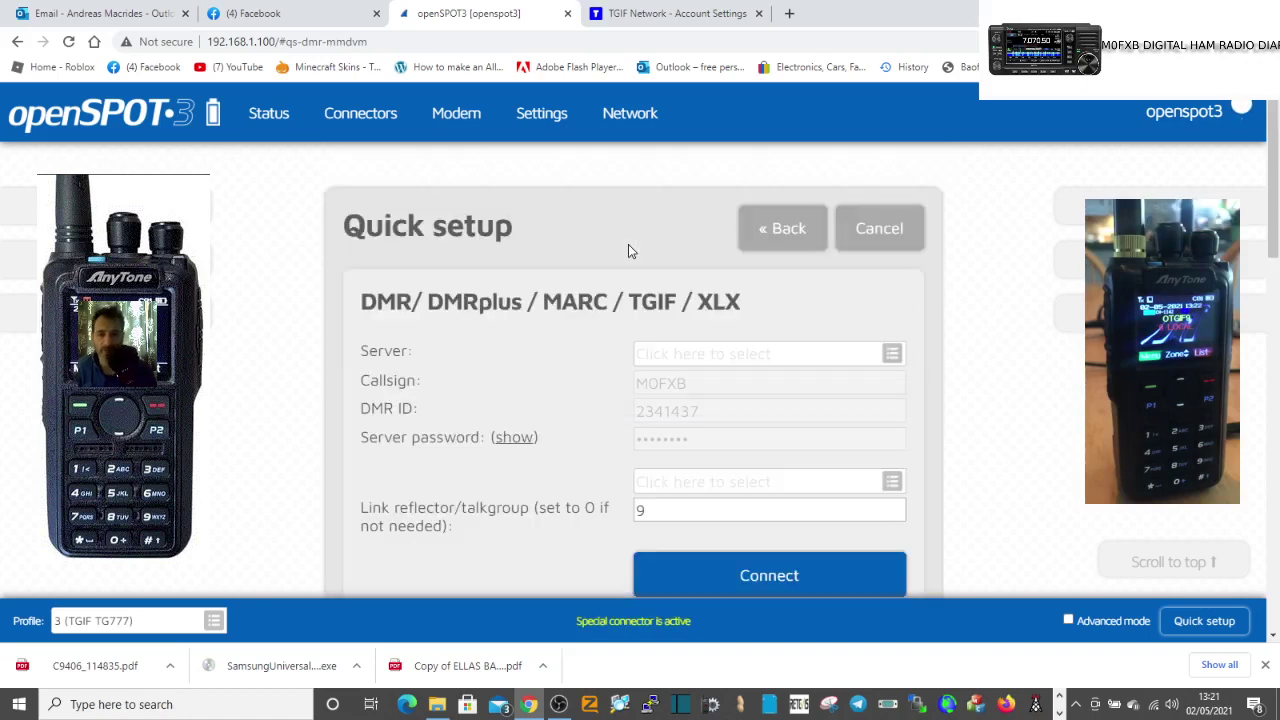
scroll(749, 305, down, 1)
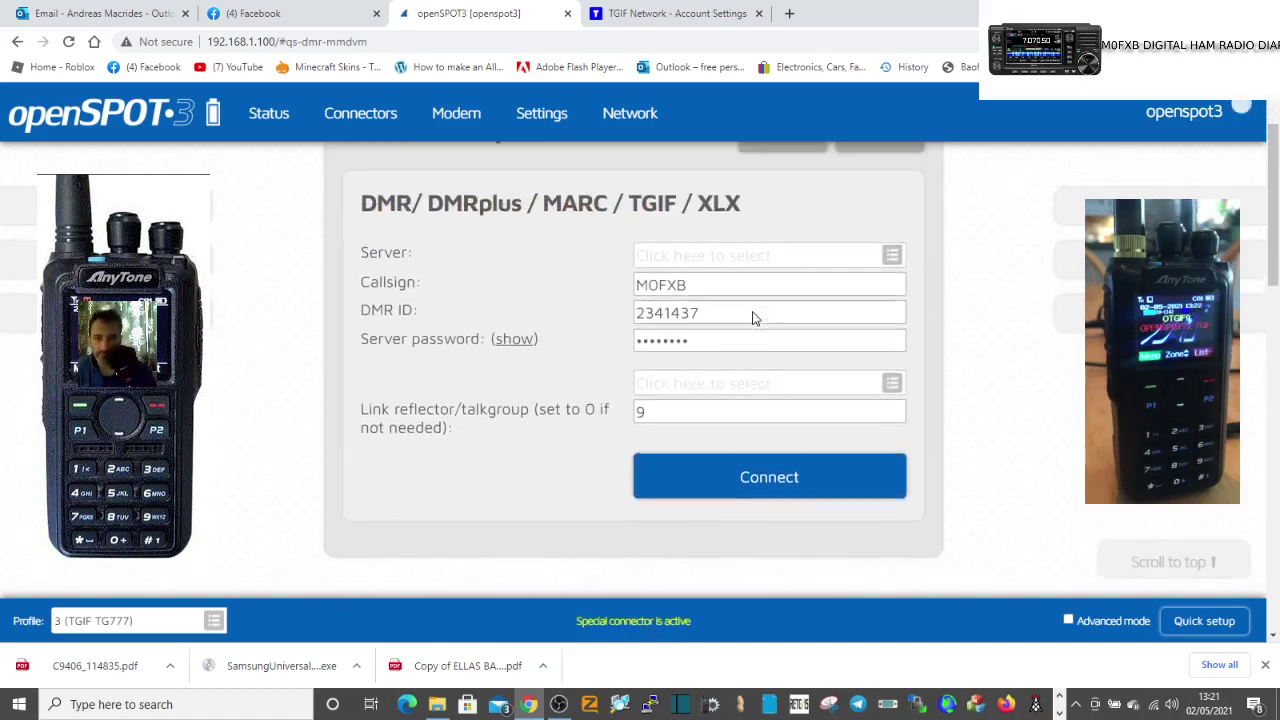
Browse the DMR server list and select a server
click(895, 279)
scroll(795, 403, down, 5)
scroll(795, 403, down, 15)
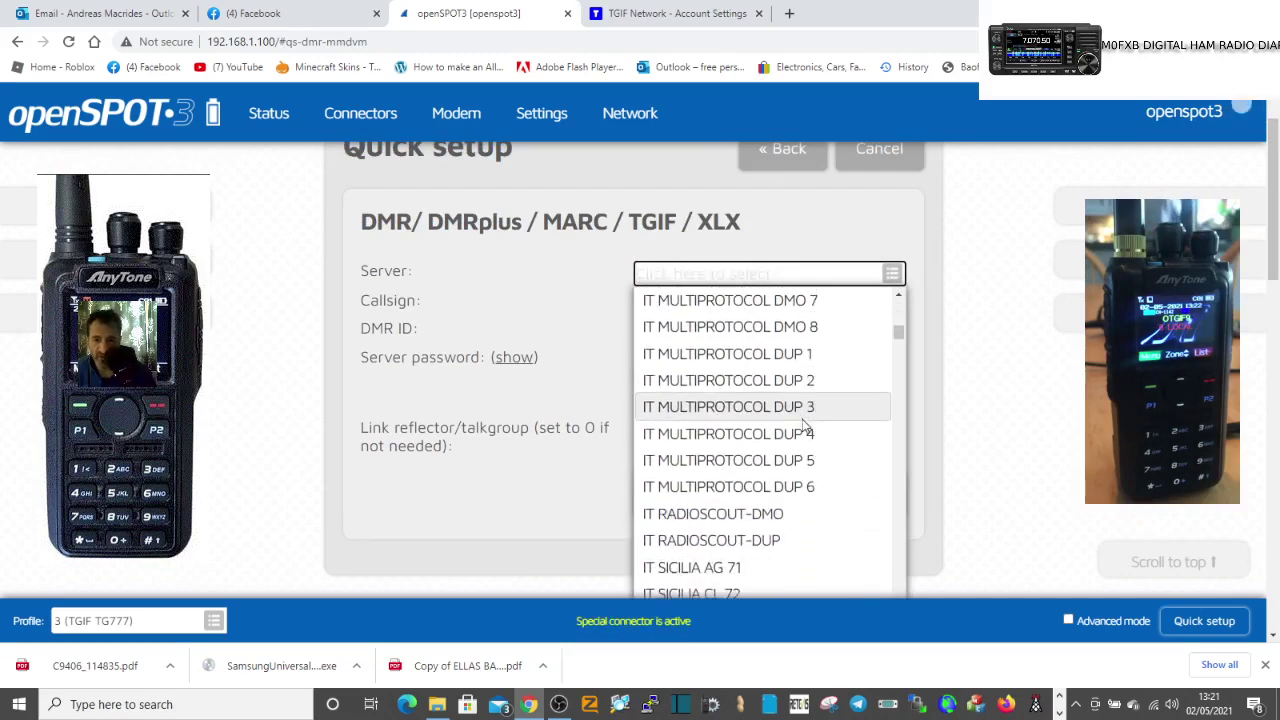
scroll(801, 424, down, 15)
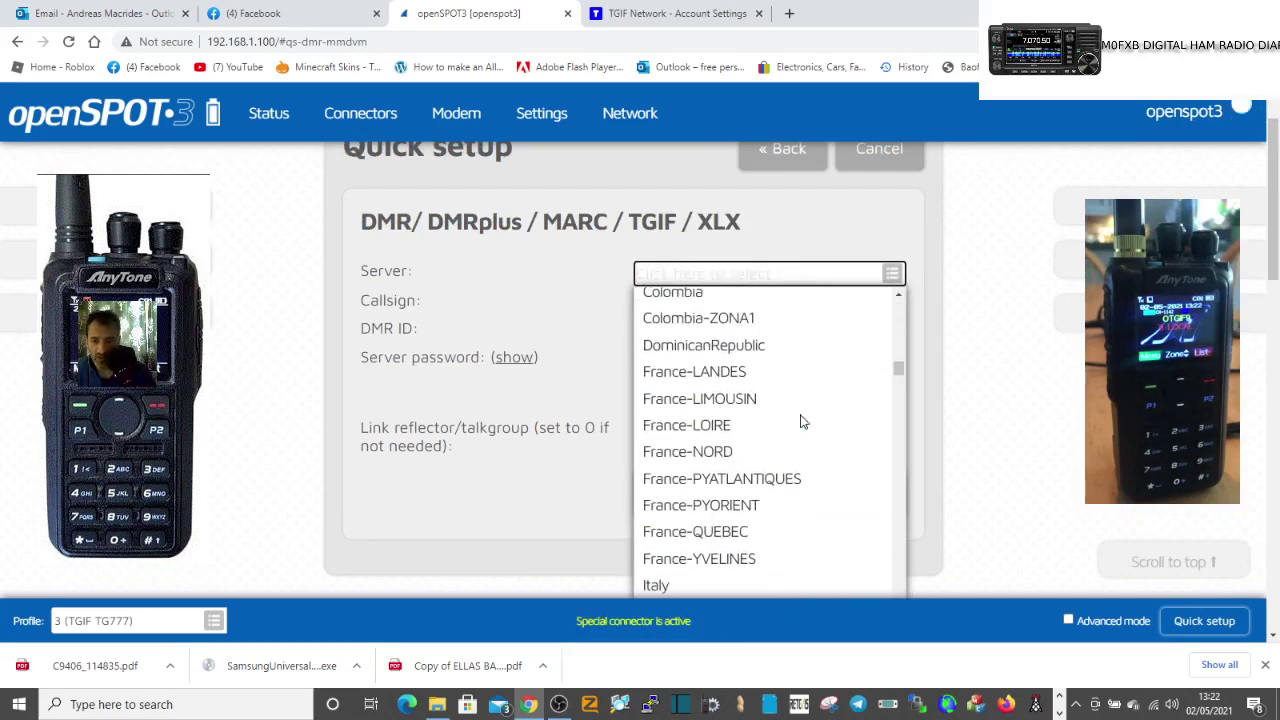
scroll(801, 420, down, 10)
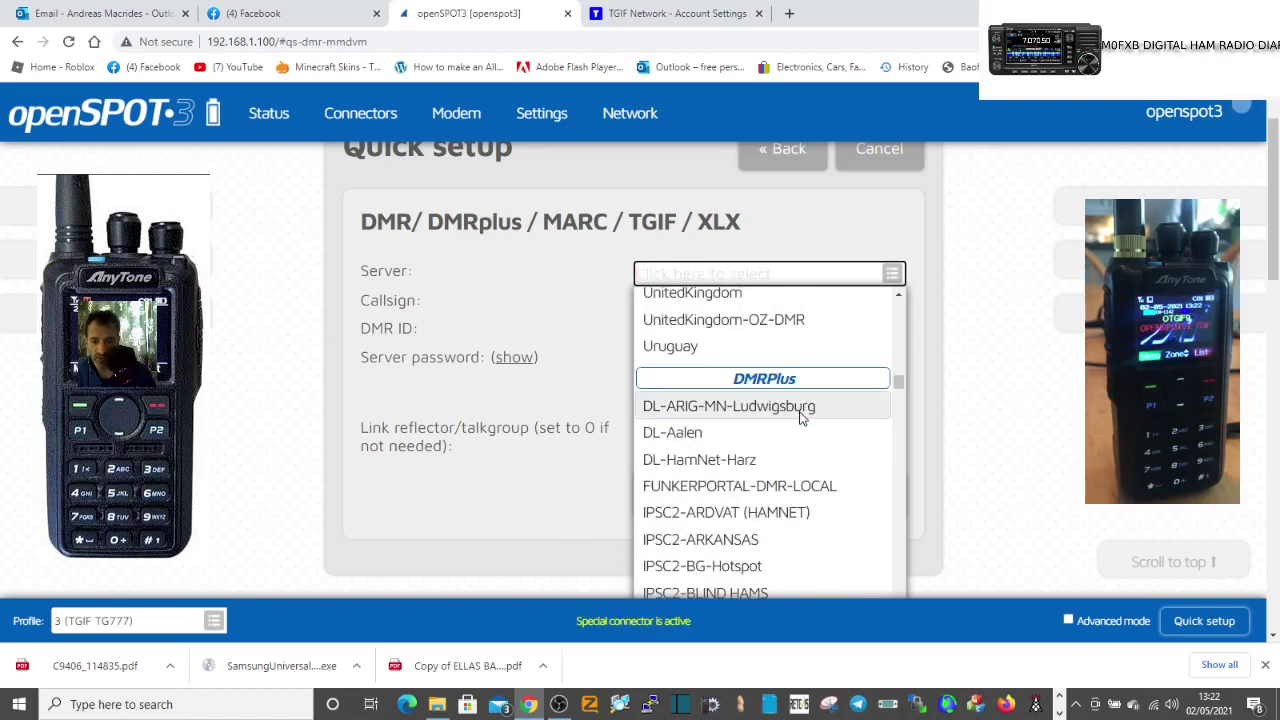
scroll(800, 410, down, 15)
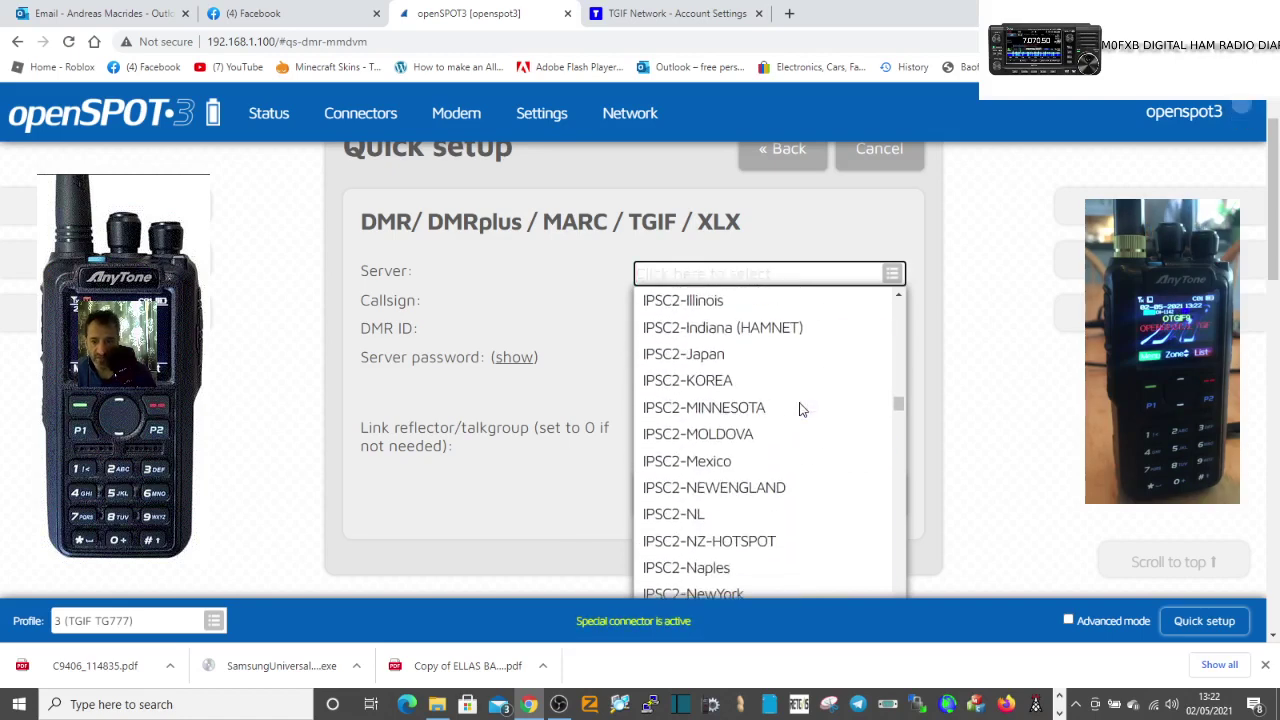
scroll(799, 411, down, 12)
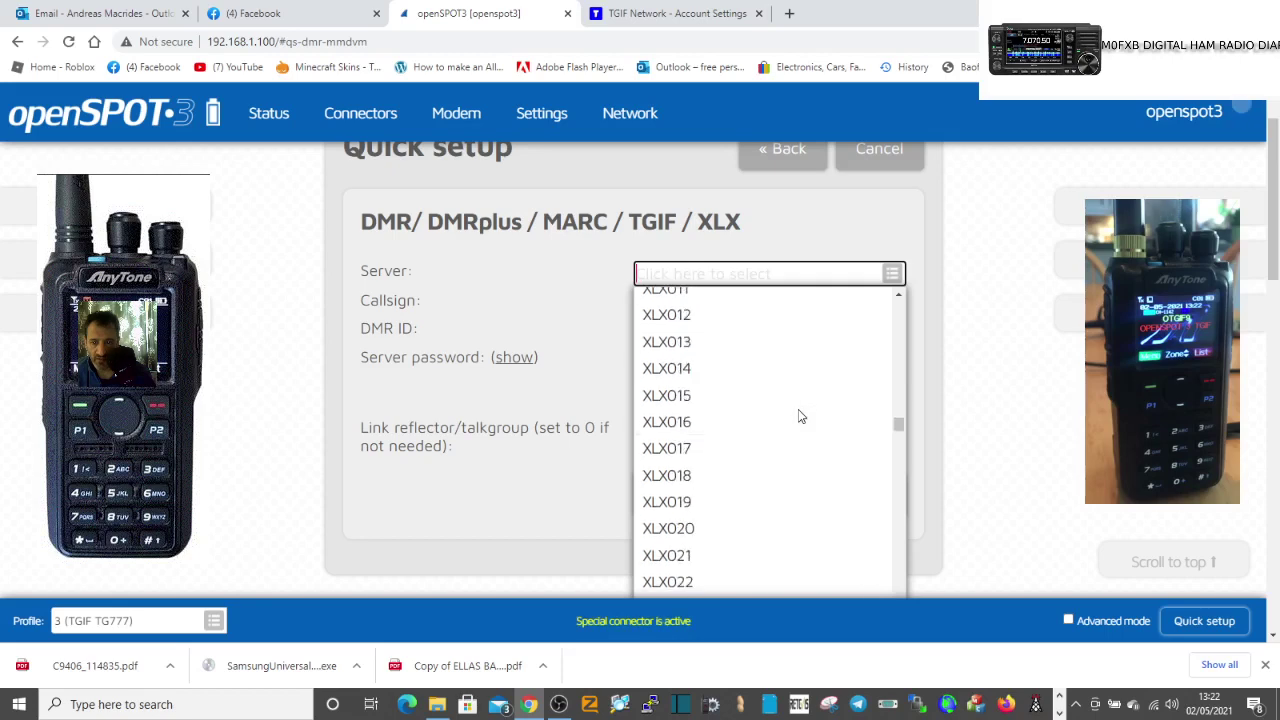
drag(898, 438, 899, 362)
scroll(800, 380, up, 6)
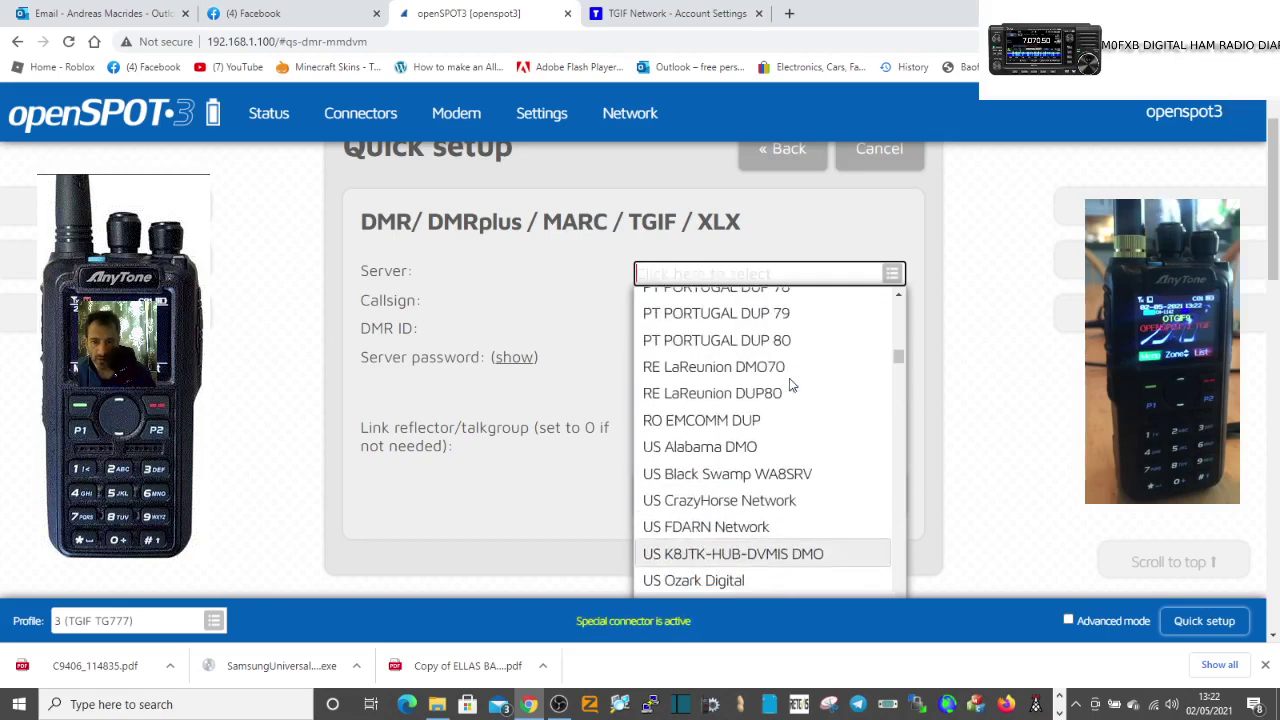
scroll(797, 375, up, 10)
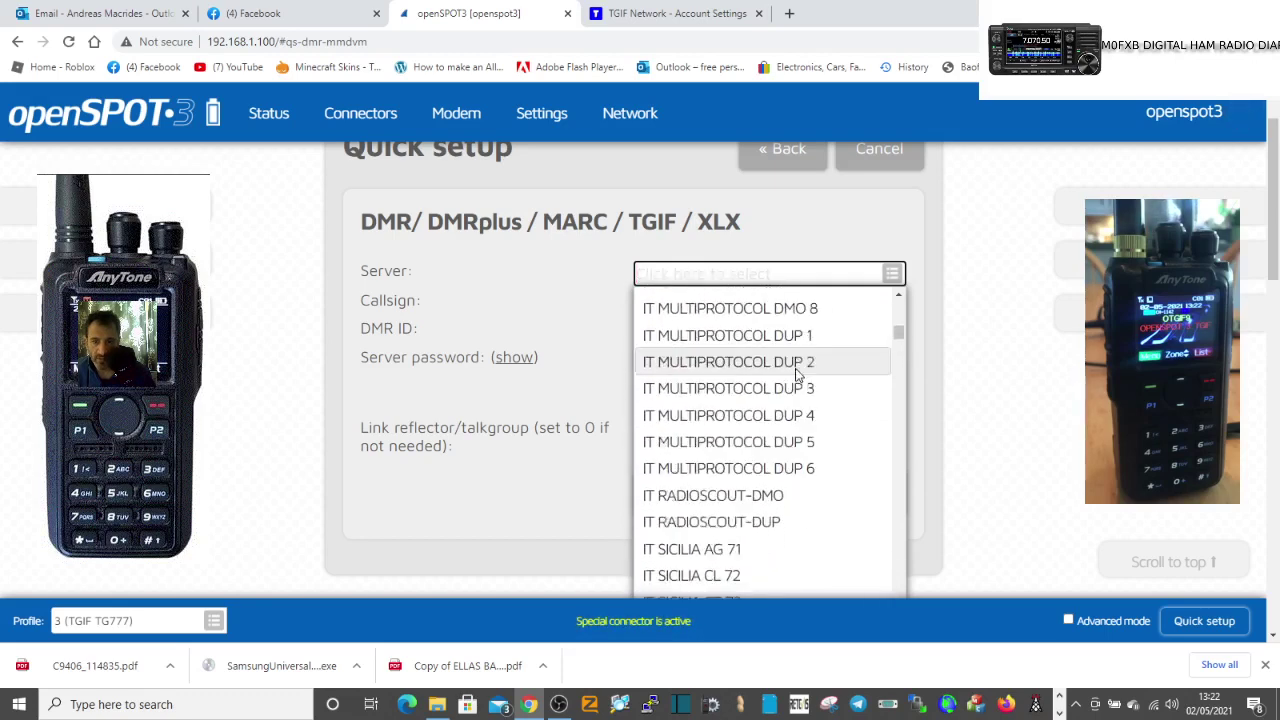
scroll(797, 375, up, 10)
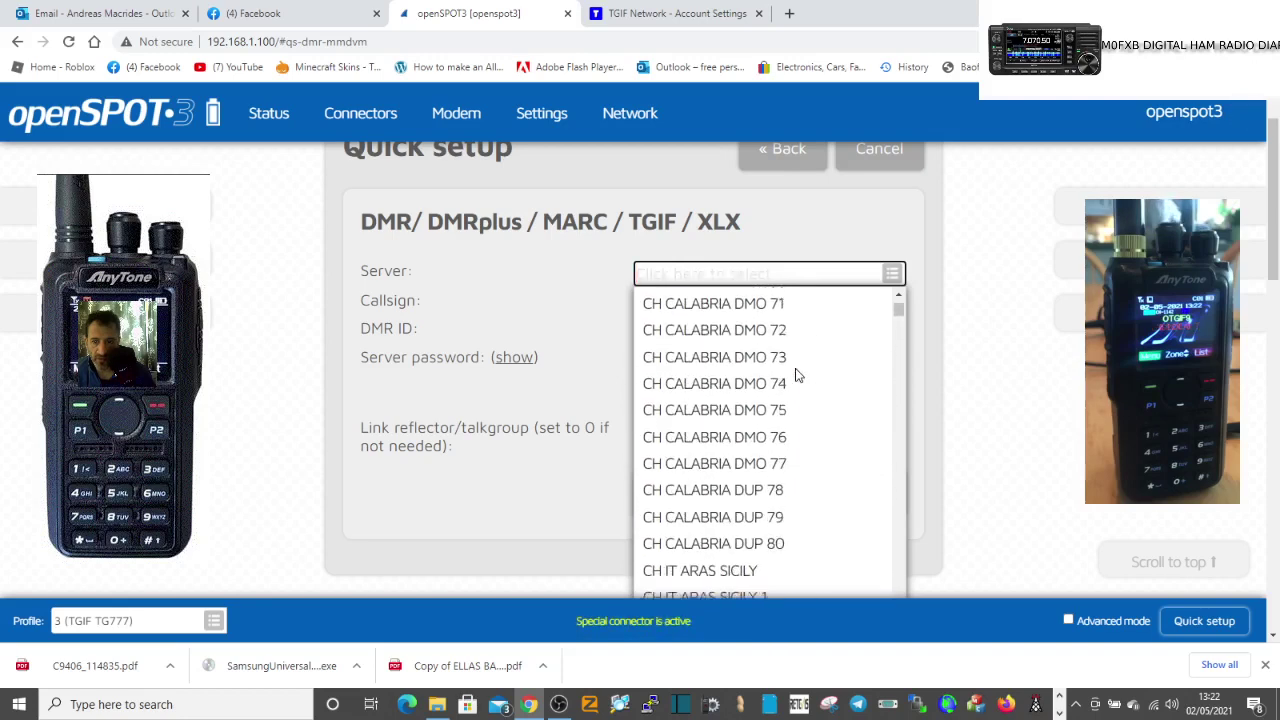
scroll(797, 375, up, 2)
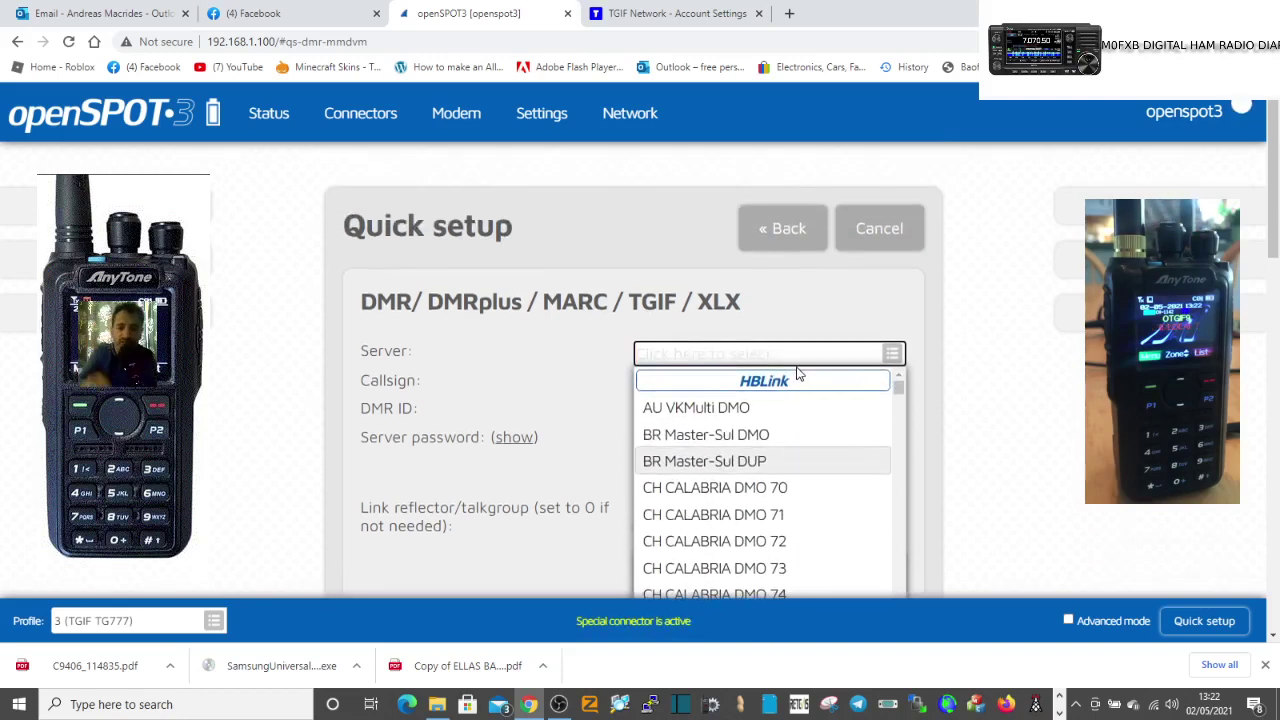
scroll(800, 420, down, 15)
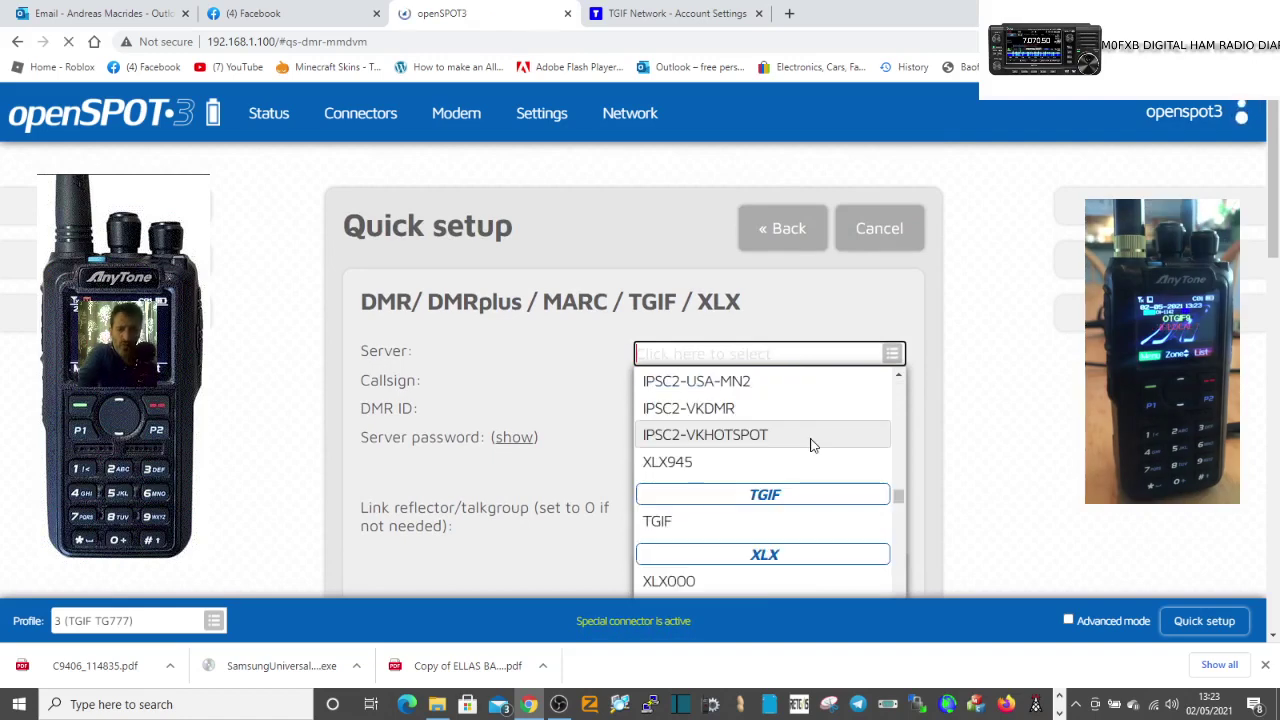
click(808, 443)
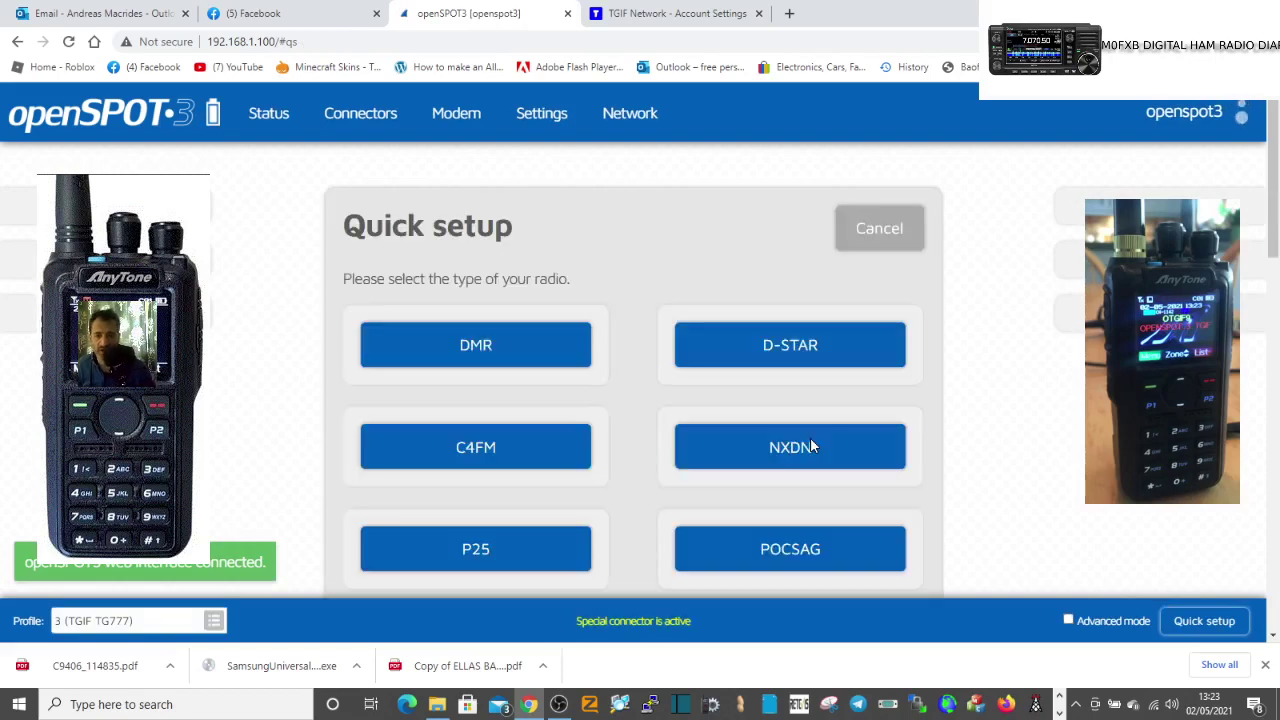
Set up DMR on DMRplus/MARC/TGIF/XLX with server TGIF and talkgroup 777, then connect
click(477, 347)
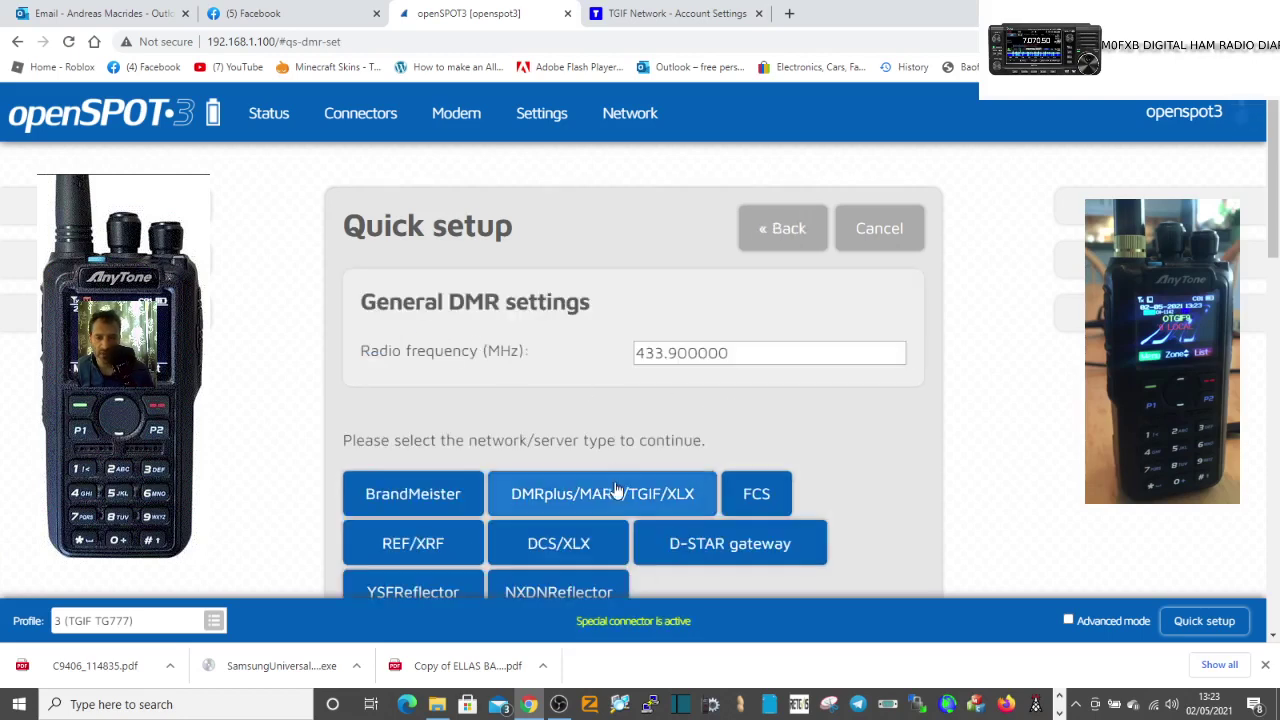
click(615, 495)
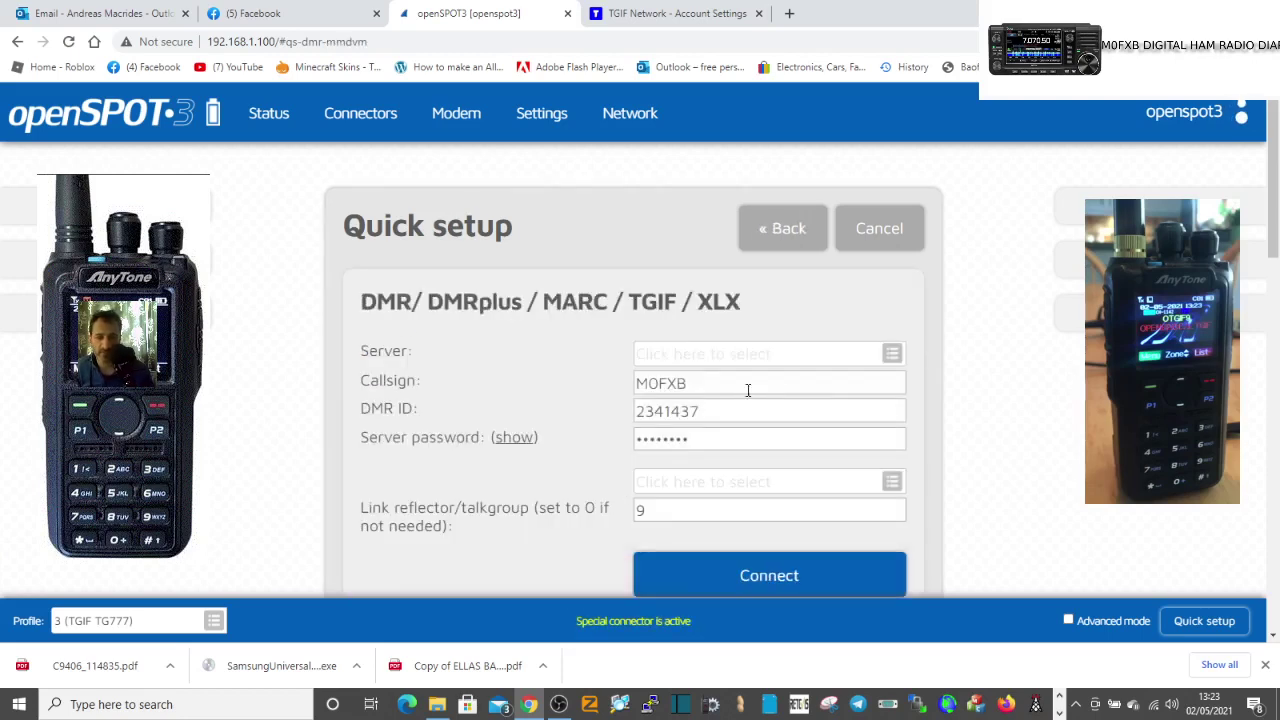
click(893, 360)
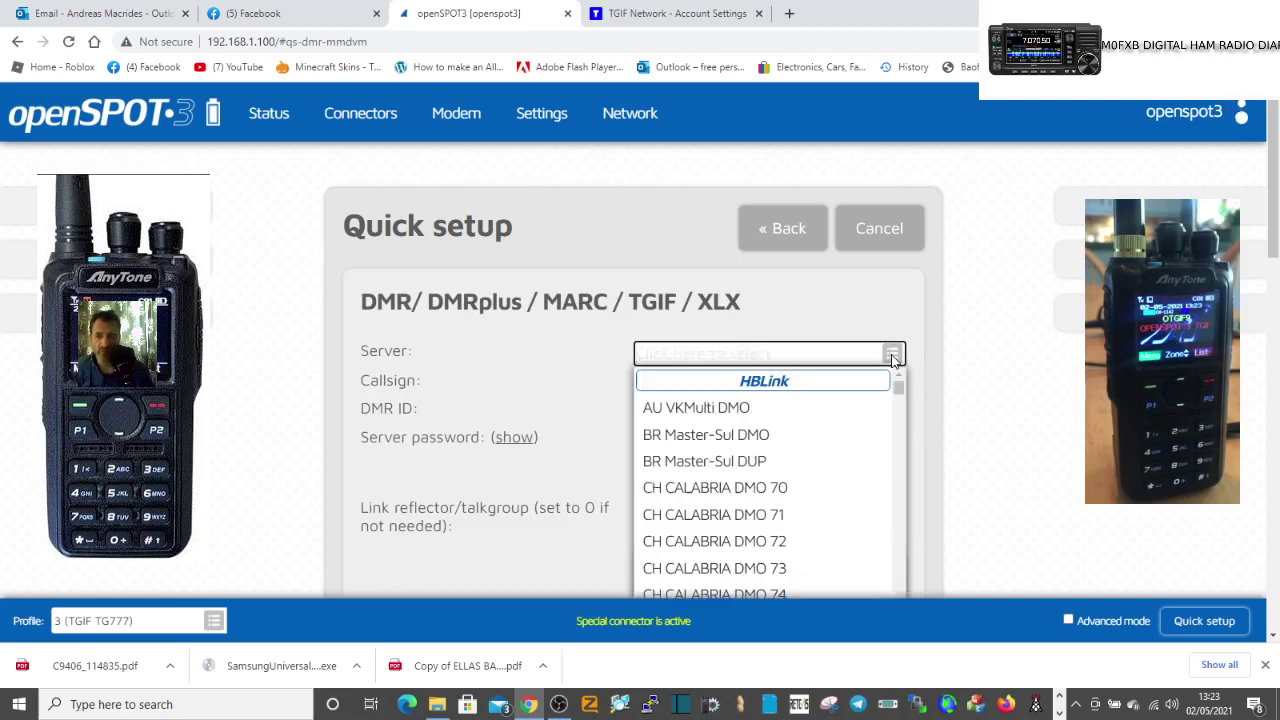
scroll(840, 450, down, 5)
drag(899, 403, 899, 496)
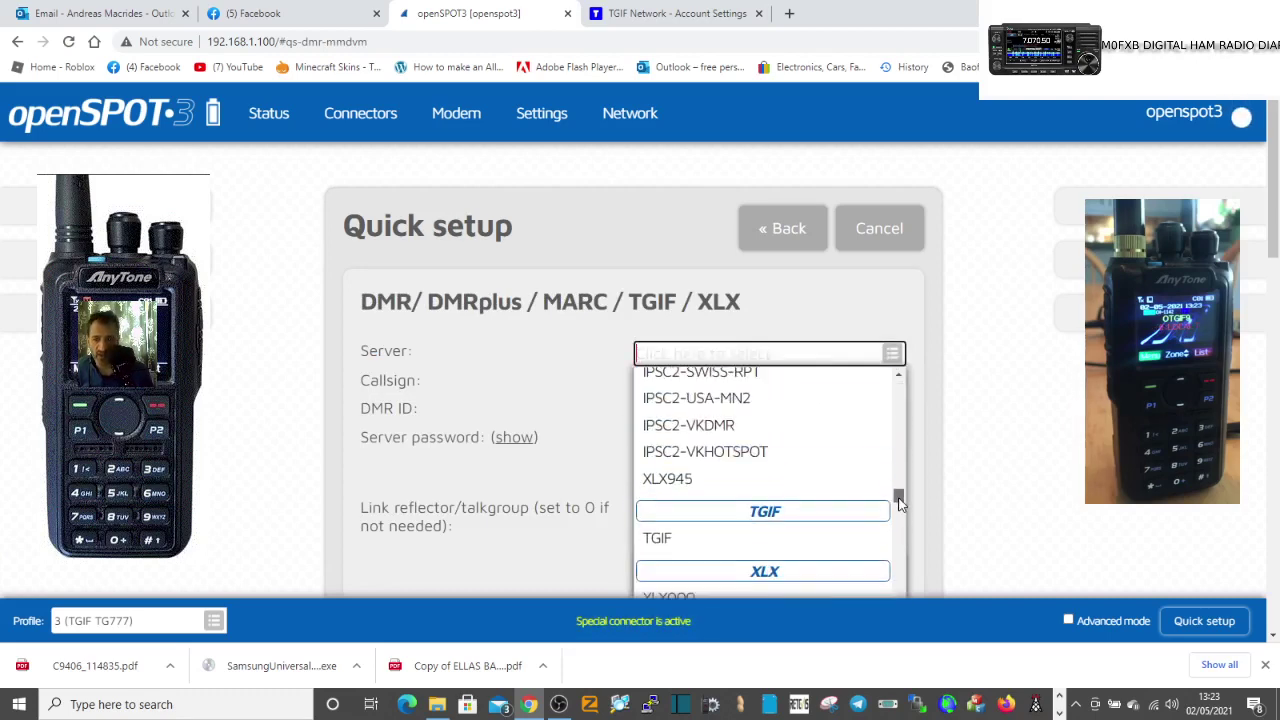
click(657, 540)
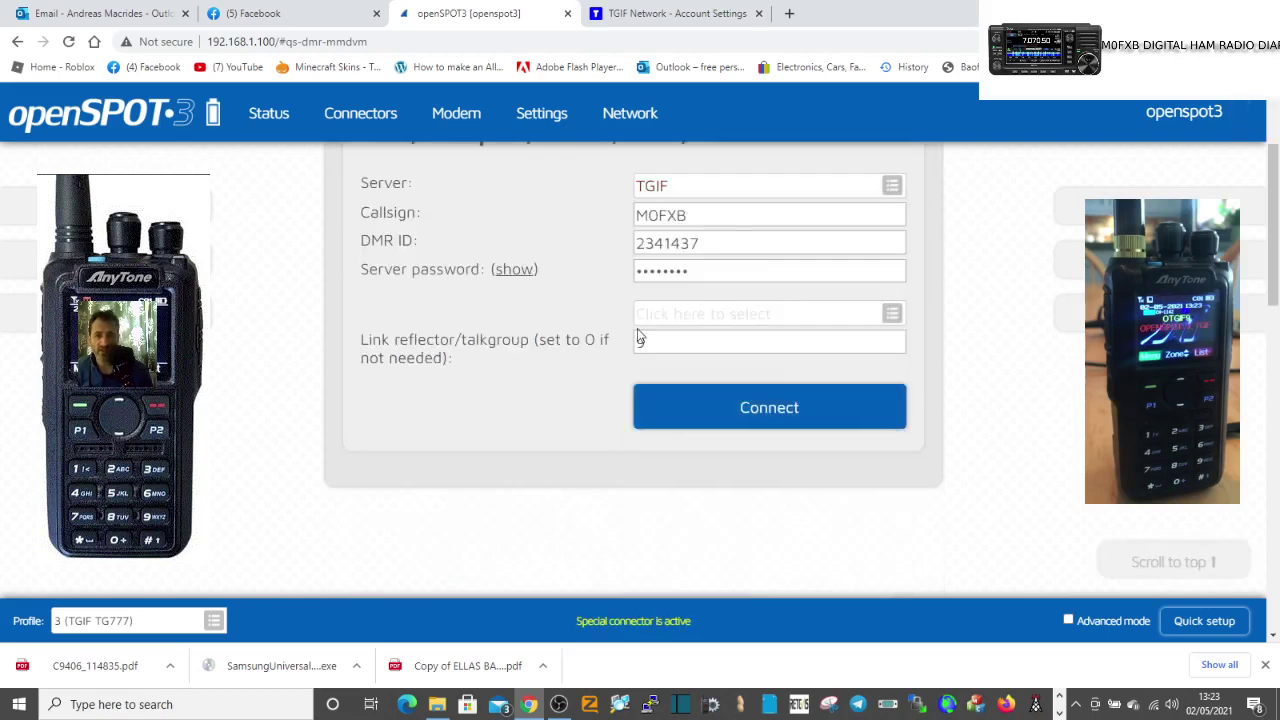
click(655, 338)
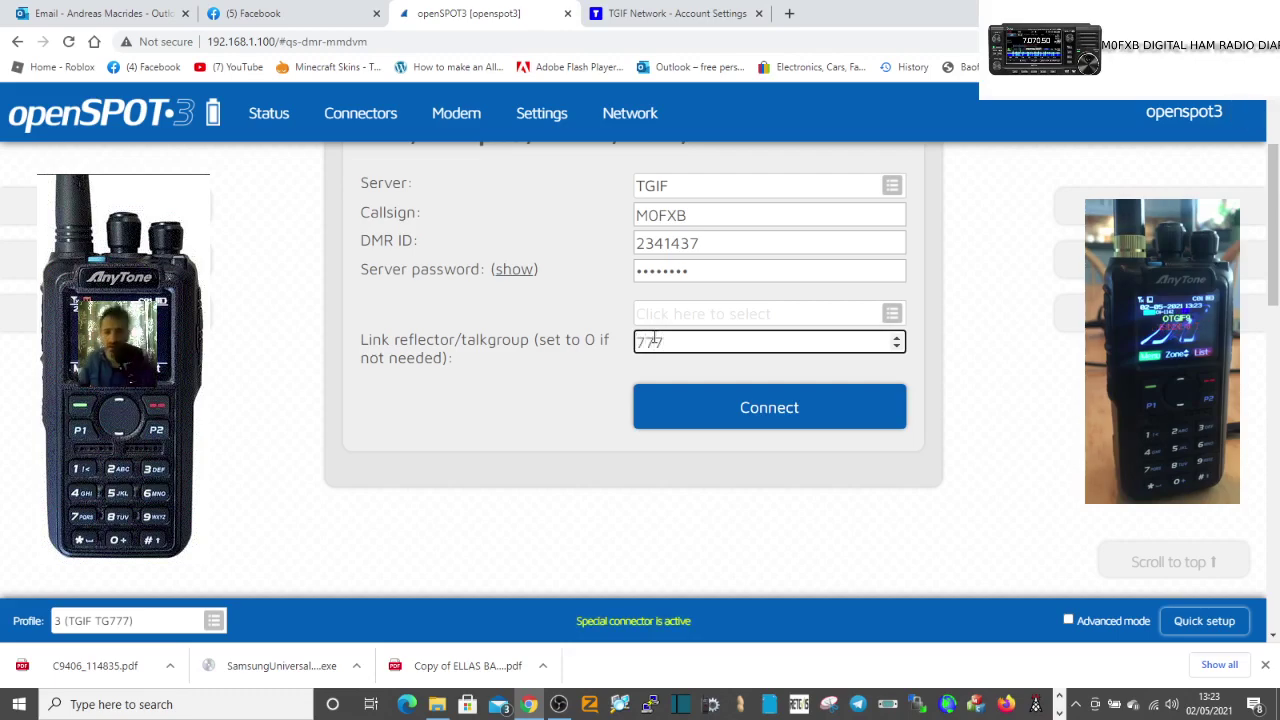
click(752, 408)
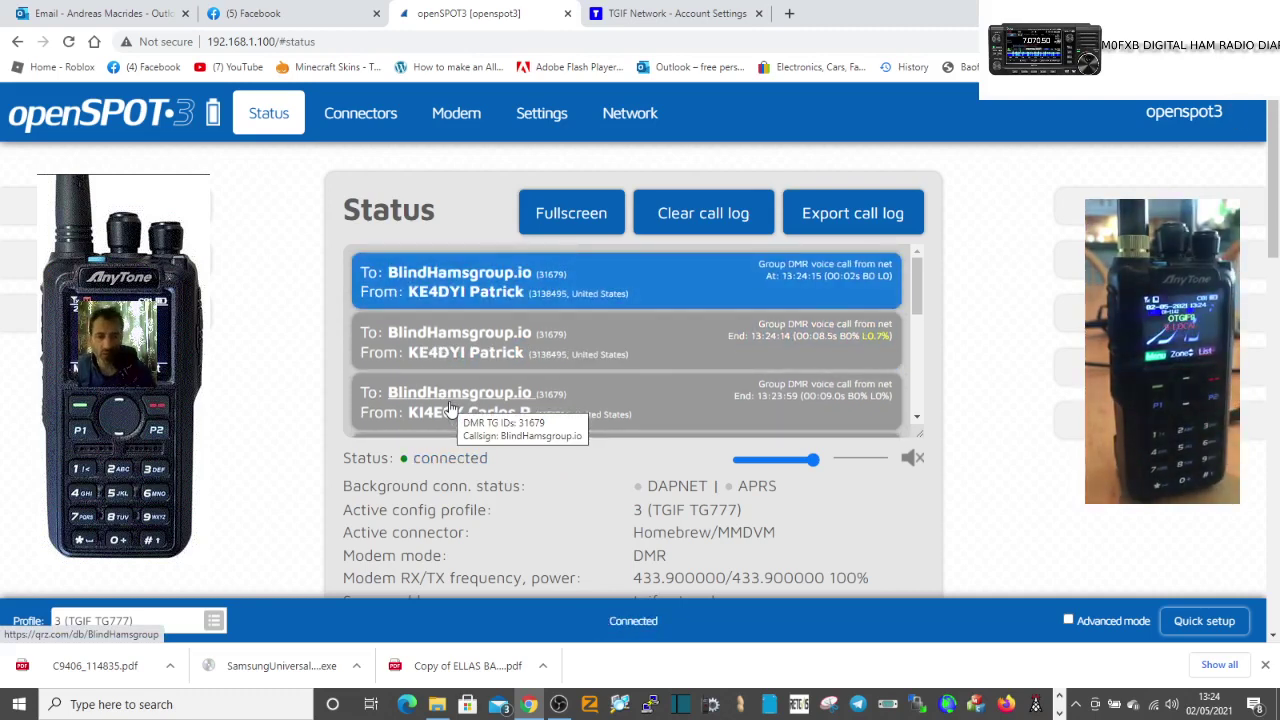
Return to the Settings page showing slot 3 (TGIF TG777) as the active profile
click(539, 116)
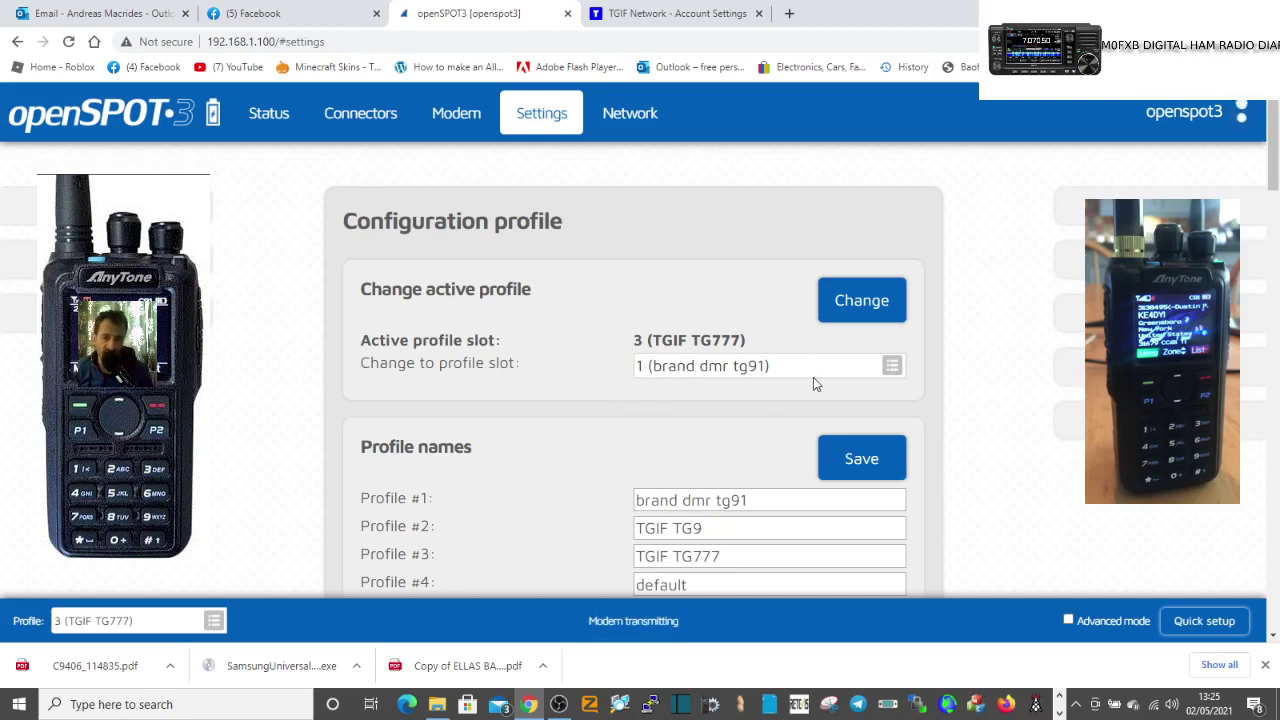
Switch the active profile to slot 1 (brand dmr tg91) and acknowledge the reboot notice
click(888, 370)
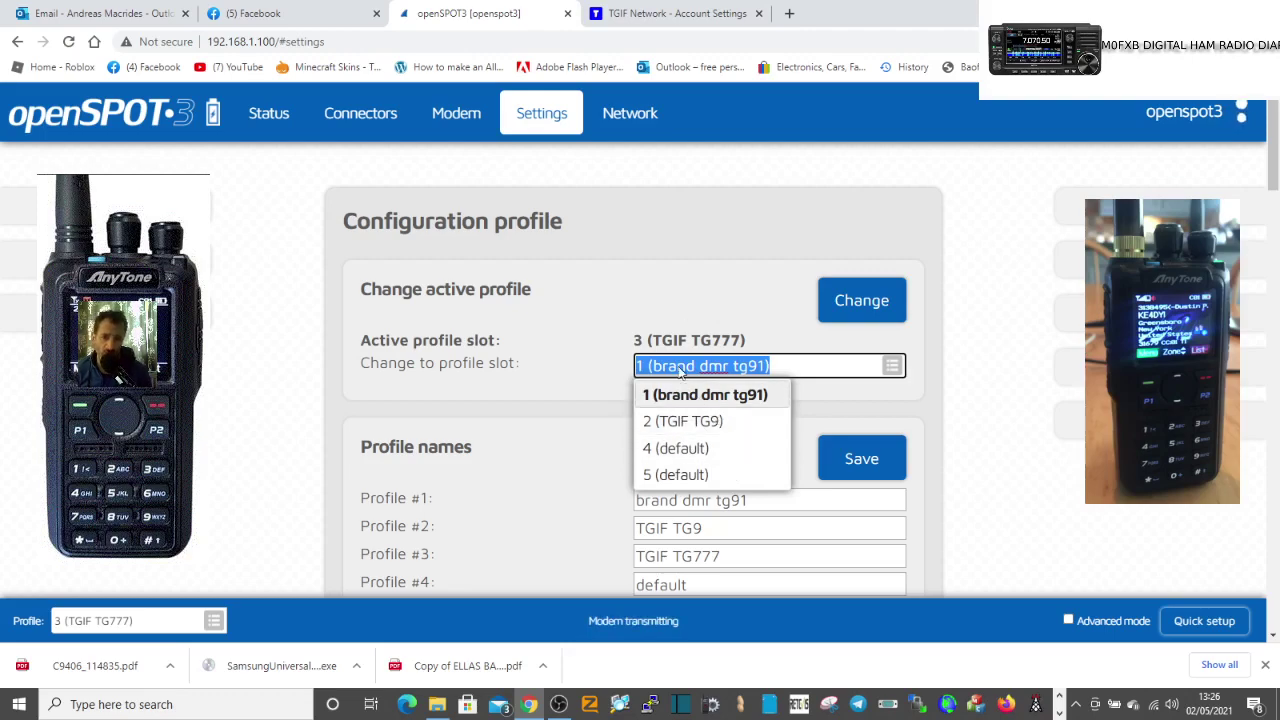
click(708, 285)
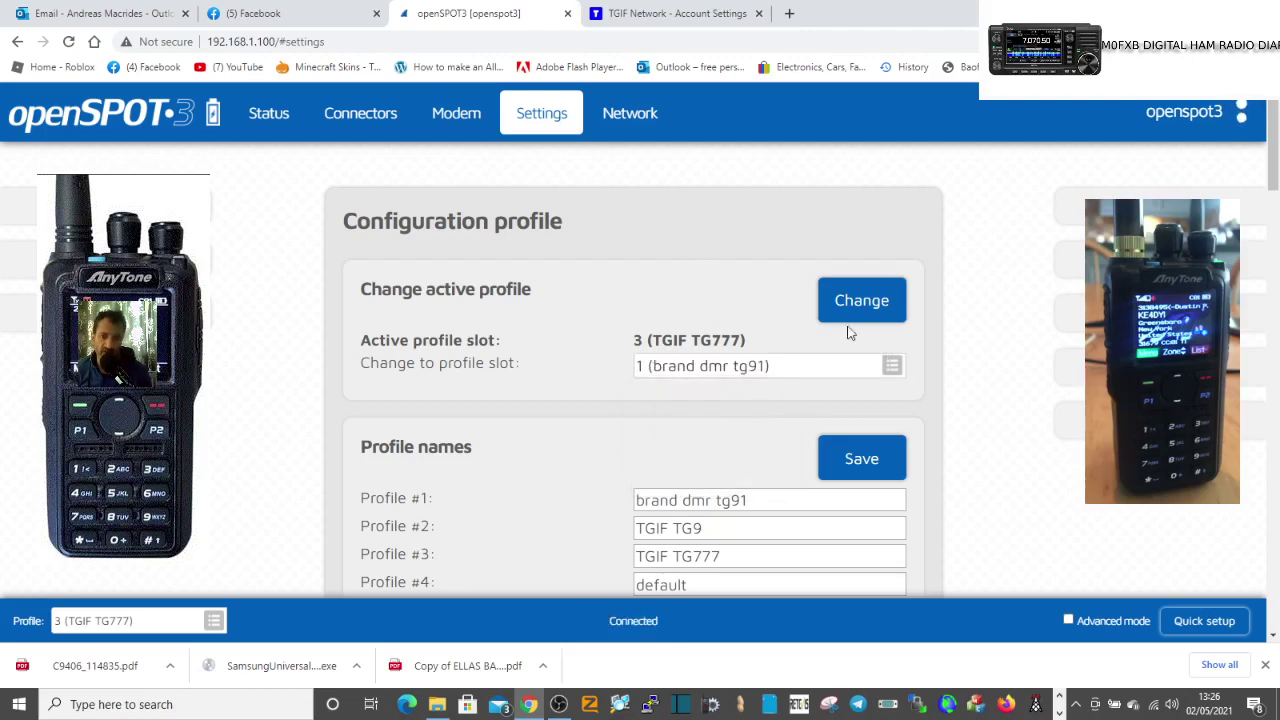
click(858, 299)
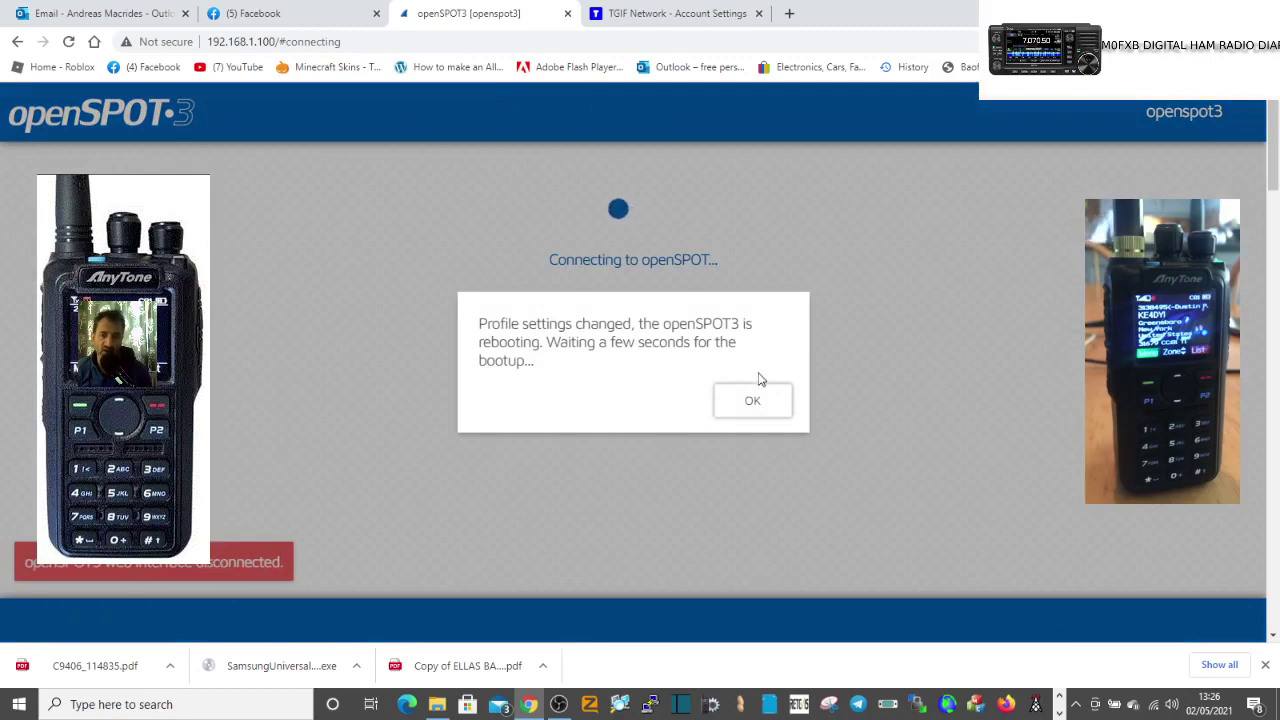
click(763, 402)
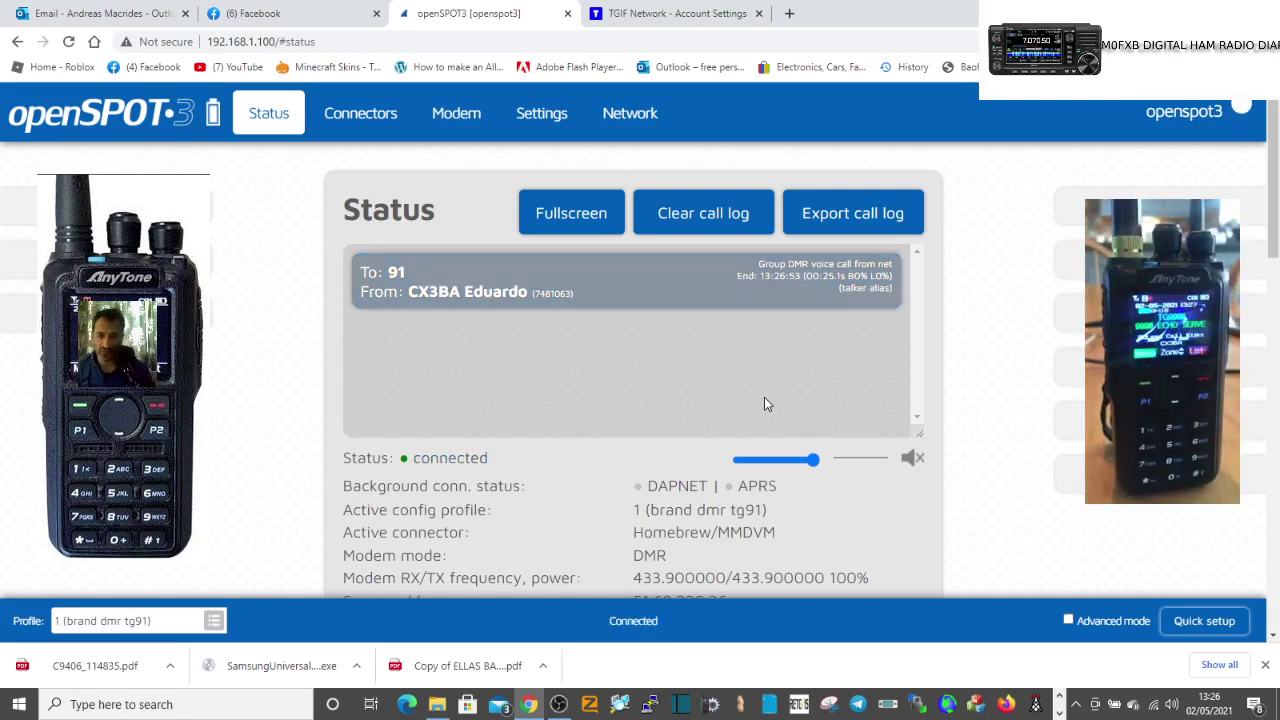
Check in the Configuration profile settings that slot 1 (brand dmr tg91) is the active profile
click(543, 116)
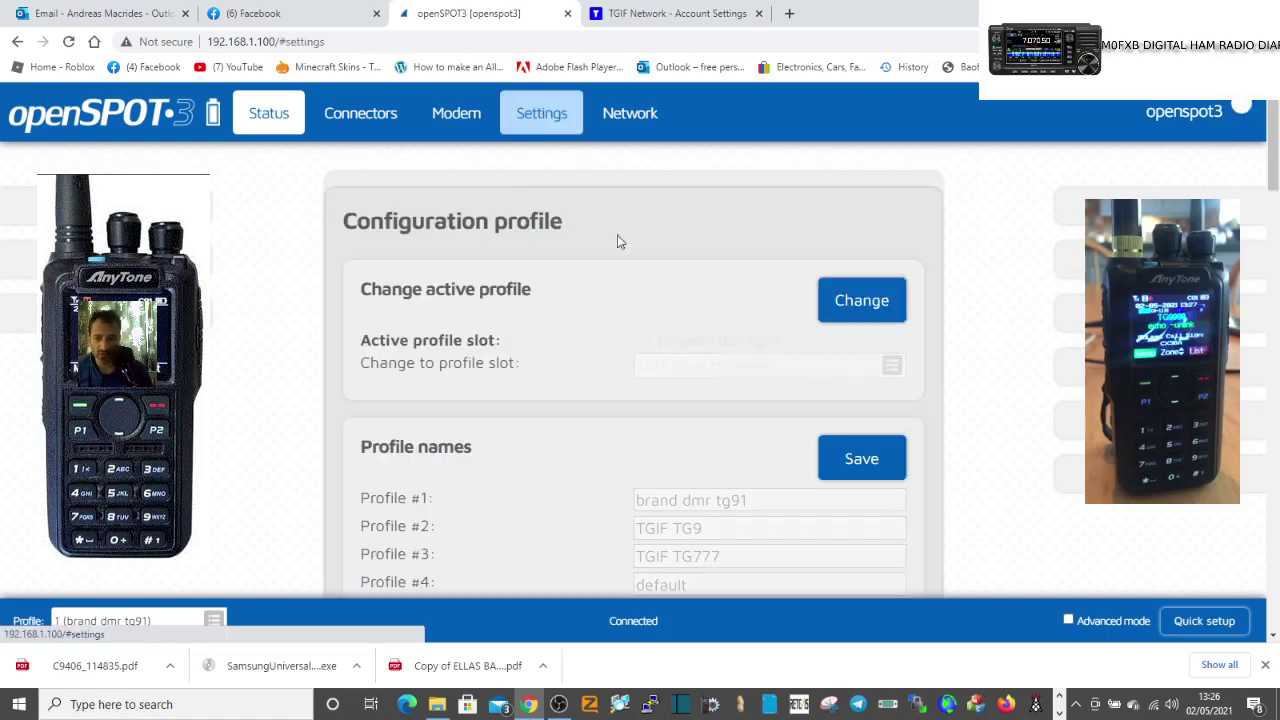
scroll(762, 445, down, 2)
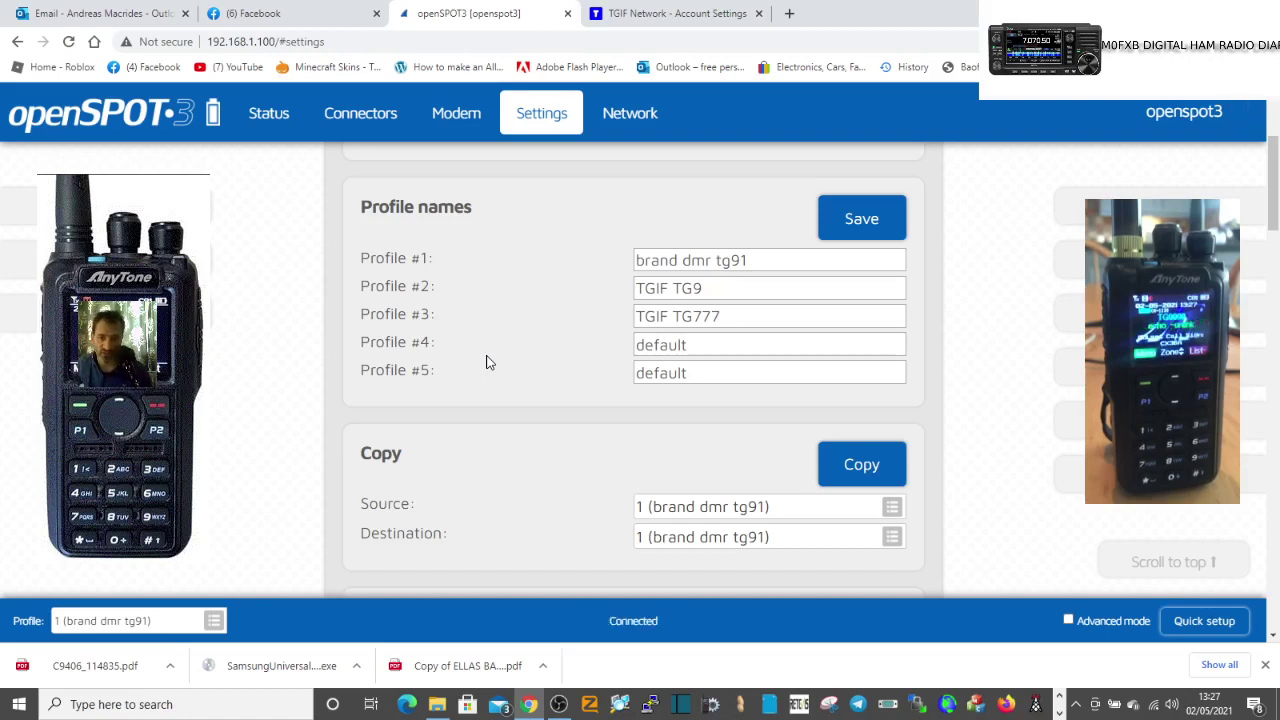
scroll(487, 316, up, 3)
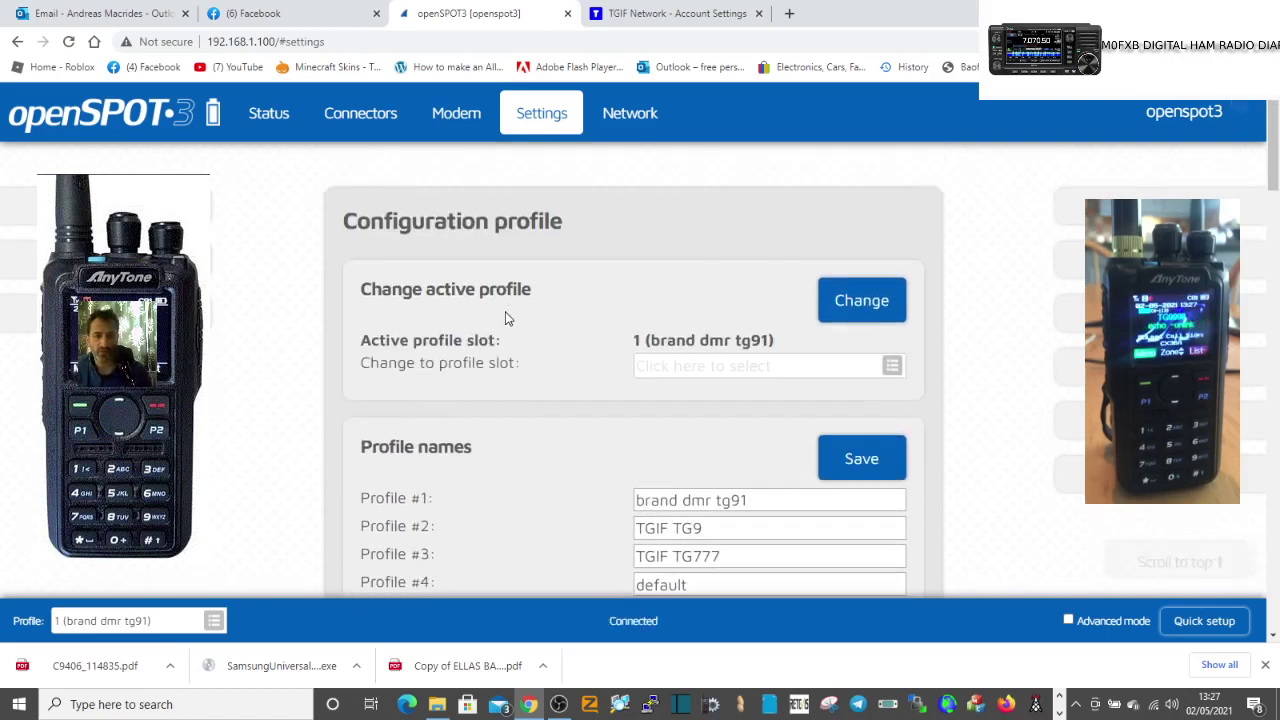